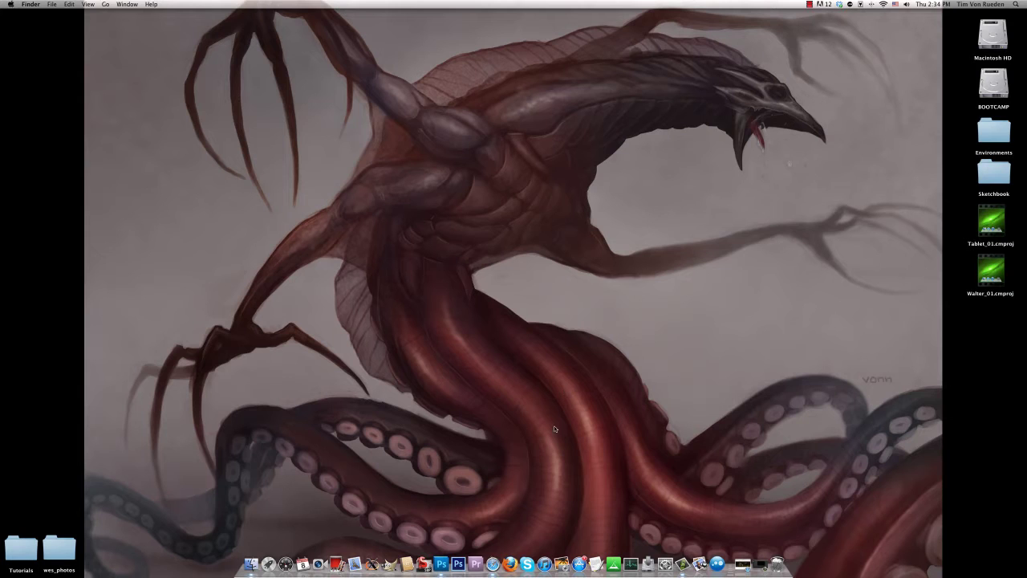
# Launch System Preferences, centre its window, and open the Wacom Tablet pane.
pyautogui.click(666, 571)
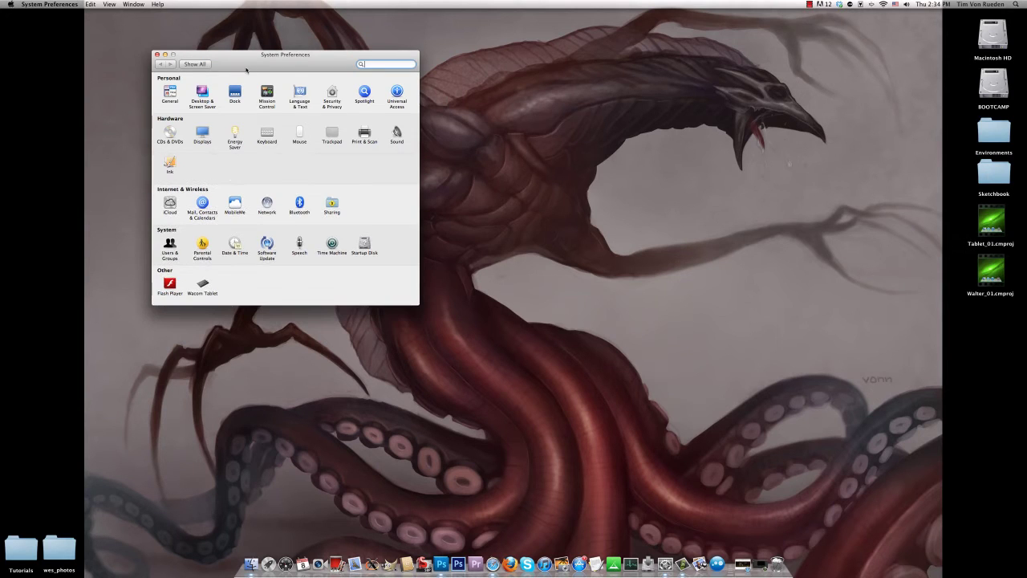
pyautogui.moveTo(247, 71); pyautogui.dragTo(466, 107)
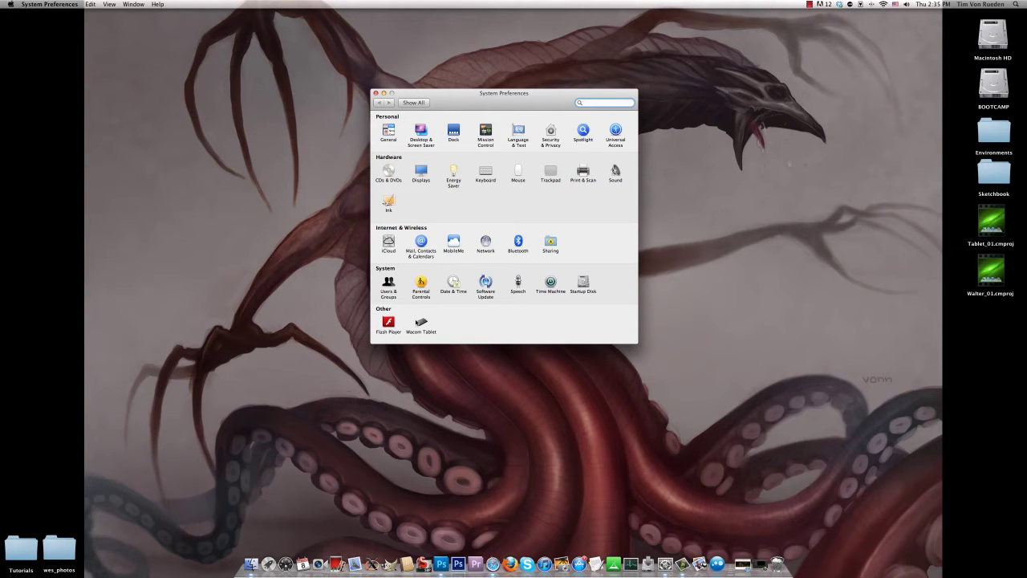
pyautogui.click(420, 323)
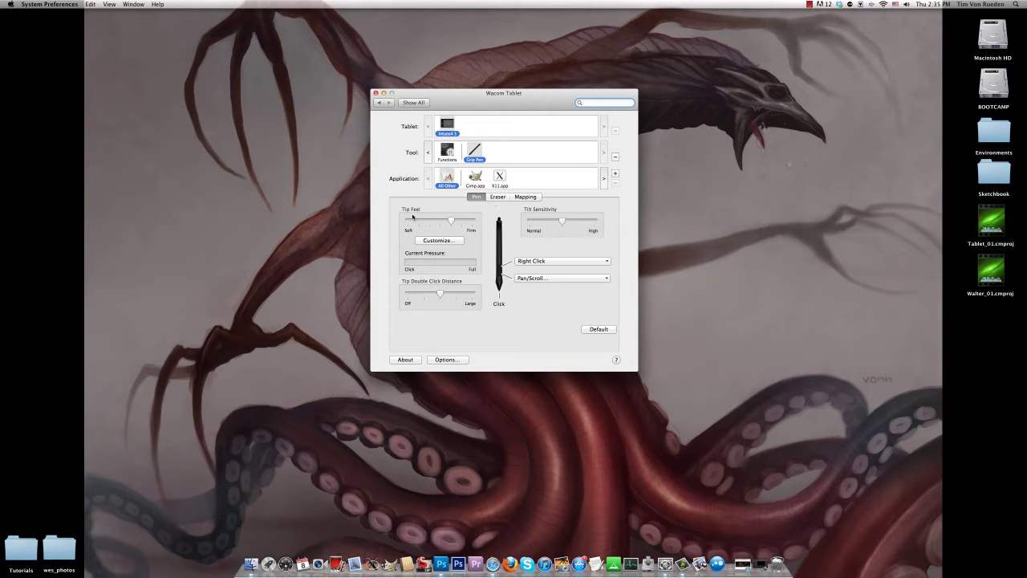
# Set the Tip Feel slider to Soft and test pen pressure on the Current Pressure bar.
pyautogui.moveTo(451, 221); pyautogui.dragTo(401, 224)
pyautogui.click(392, 235)
pyautogui.click(385, 231)
pyautogui.click(385, 230)
pyautogui.click(384, 231)
pyautogui.click(383, 231)
pyautogui.click(384, 231)
pyautogui.click(383, 239)
pyautogui.moveTo(384, 238); pyautogui.dragTo(477, 222)
pyautogui.moveTo(389, 248); pyautogui.dragTo(386, 249)
# Move Tip Feel to just left of the middle and retest the pressure response.
pyautogui.moveTo(471, 221); pyautogui.dragTo(429, 222)
pyautogui.moveTo(379, 238)
pyautogui.mouseDown()
pyautogui.moveTo(380, 250)
pyautogui.moveTo(381, 239)
pyautogui.mouseUp()
pyautogui.moveTo(390, 239); pyautogui.dragTo(390, 242)
pyautogui.moveTo(429, 220); pyautogui.dragTo(451, 218)
pyautogui.moveTo(384, 253); pyautogui.dragTo(385, 246)
pyautogui.moveTo(386, 244); pyautogui.dragTo(431, 222)
pyautogui.click(472, 294)
pyautogui.moveTo(474, 294); pyautogui.dragTo(457, 294)
pyautogui.click(508, 431)
pyautogui.click(467, 296)
pyautogui.moveTo(457, 294); pyautogui.dragTo(441, 293)
pyautogui.click(594, 278)
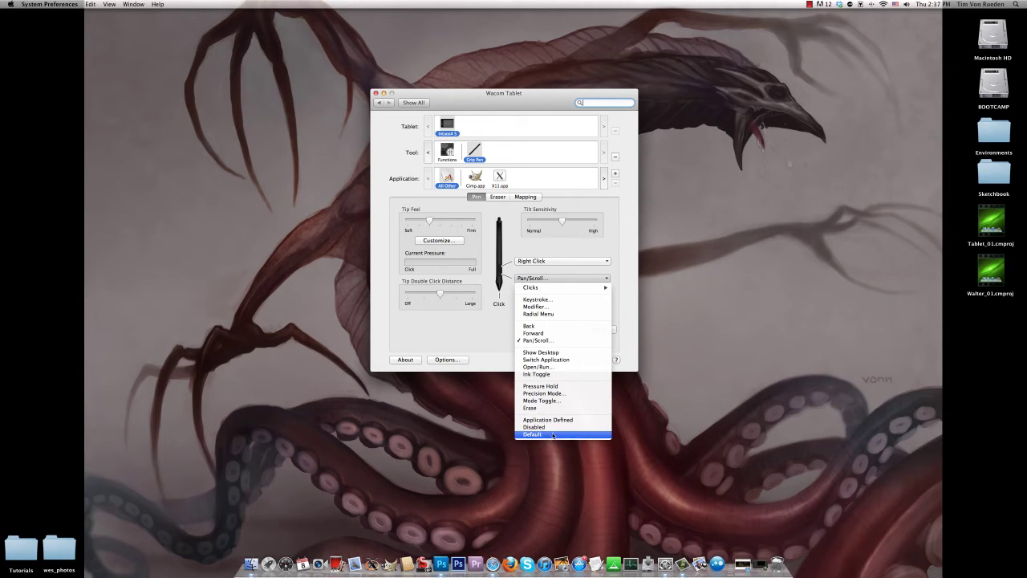
pyautogui.moveTo(565, 289)
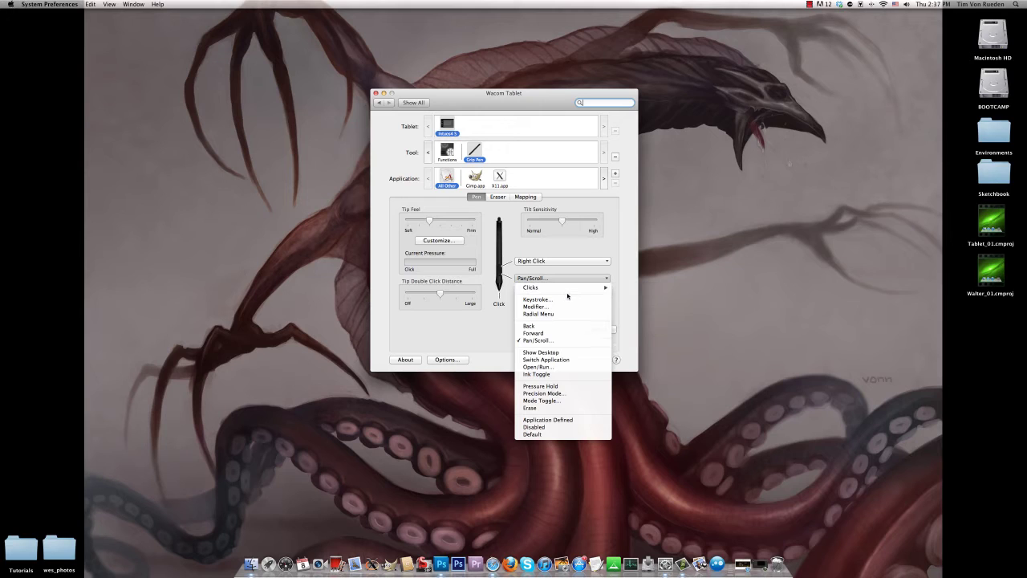
pyautogui.click(562, 340)
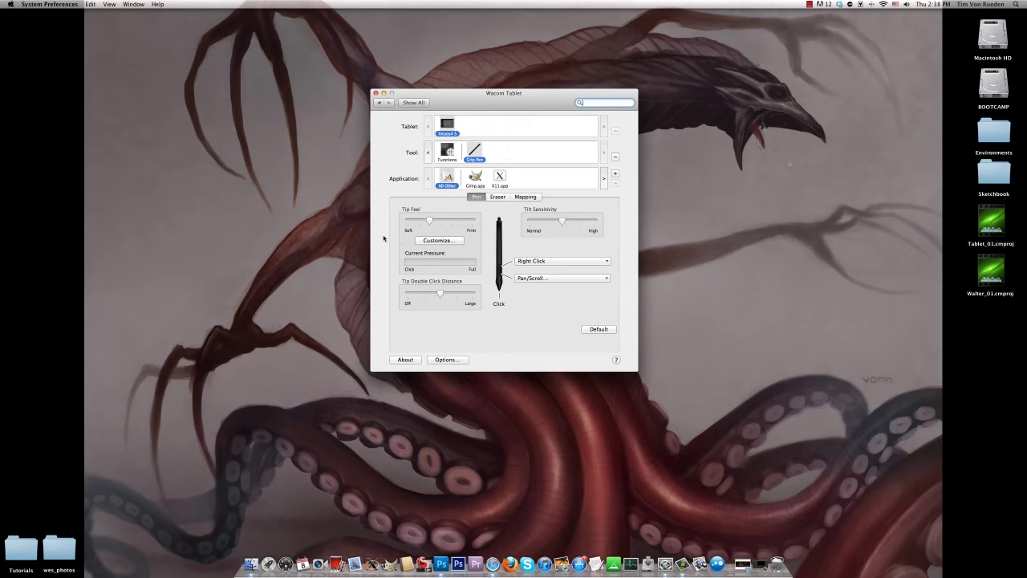
pyautogui.rightClick(667, 306)
pyautogui.rightClick(733, 152)
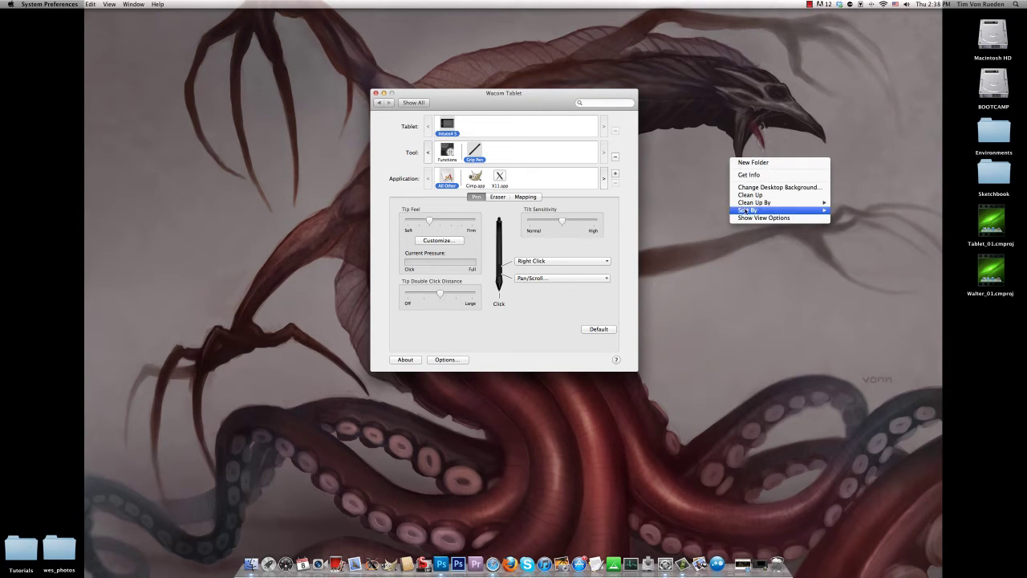
pyautogui.click(676, 303)
pyautogui.rightClick(689, 353)
pyautogui.click(694, 338)
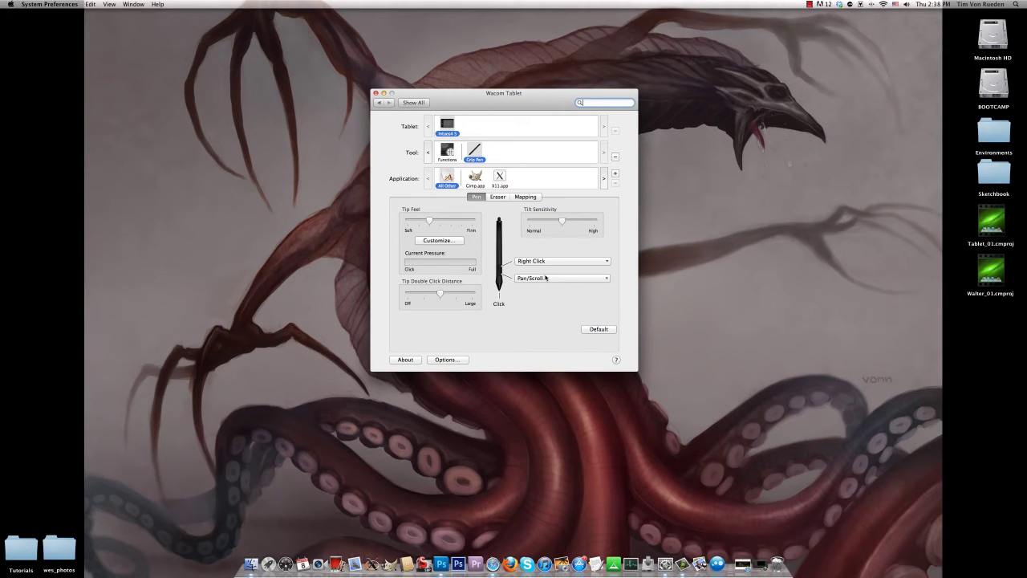
pyautogui.moveTo(548, 279); pyautogui.dragTo(638, 291)
pyautogui.moveTo(600, 260); pyautogui.dragTo(630, 278)
# Review Eraser Feel and the Erase function without changes, then view the Mapping settings.
pyautogui.click(492, 197)
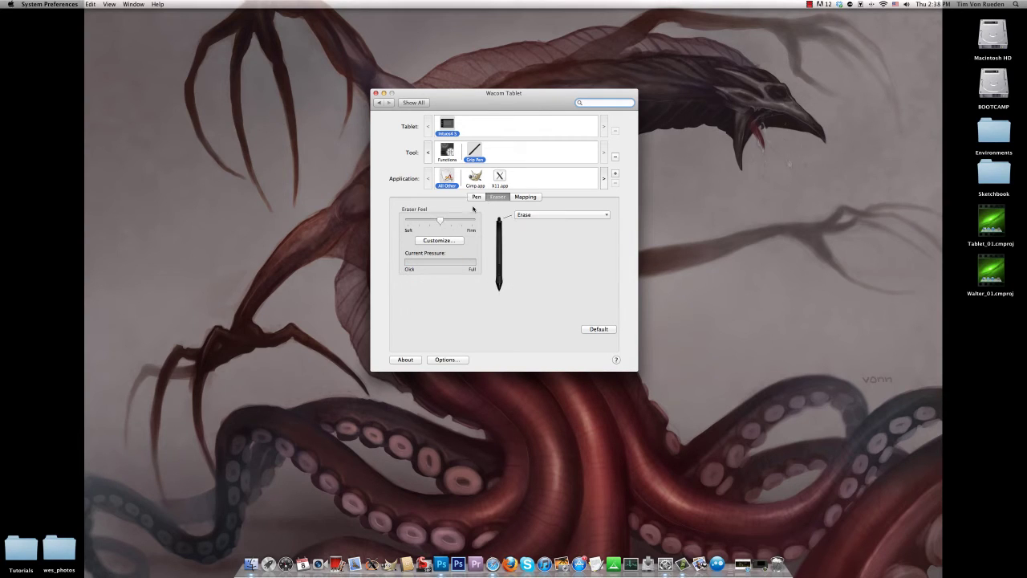
pyautogui.moveTo(440, 223)
pyautogui.mouseDown()
pyautogui.moveTo(409, 222)
pyautogui.moveTo(462, 223)
pyautogui.moveTo(445, 226)
pyautogui.mouseUp()
pyautogui.click(535, 218)
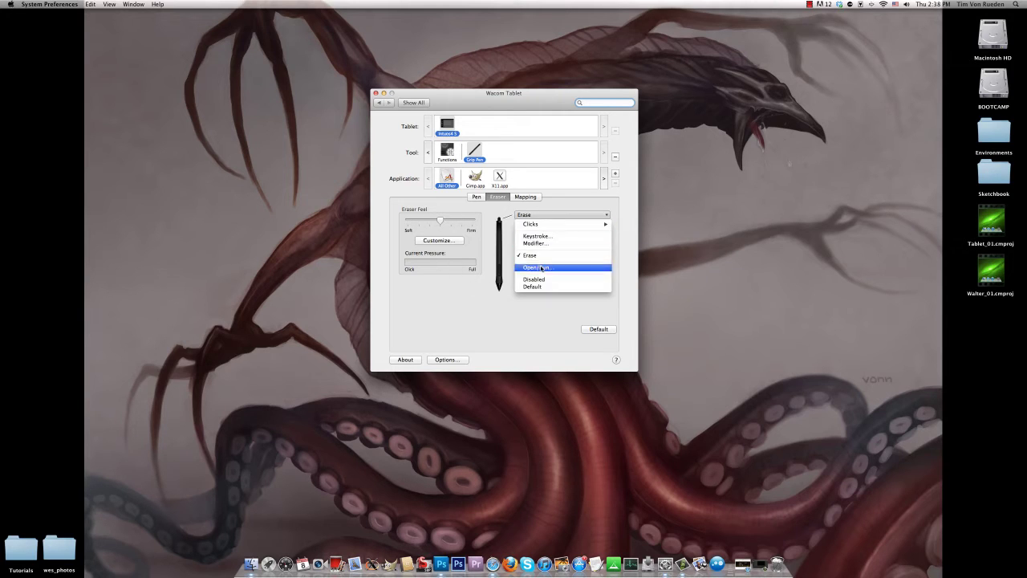
pyautogui.moveTo(562, 224)
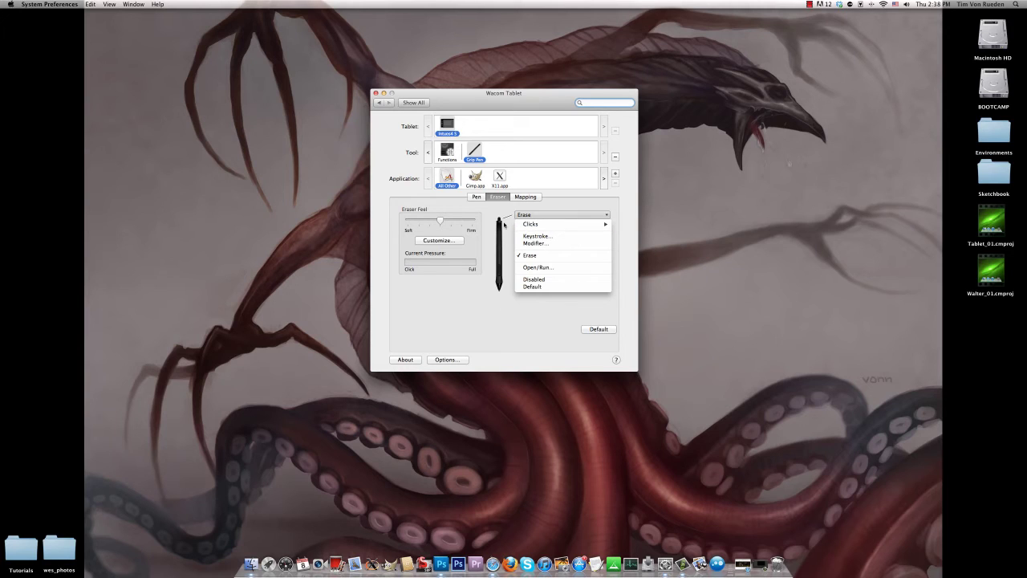
pyautogui.click(498, 252)
pyautogui.click(525, 198)
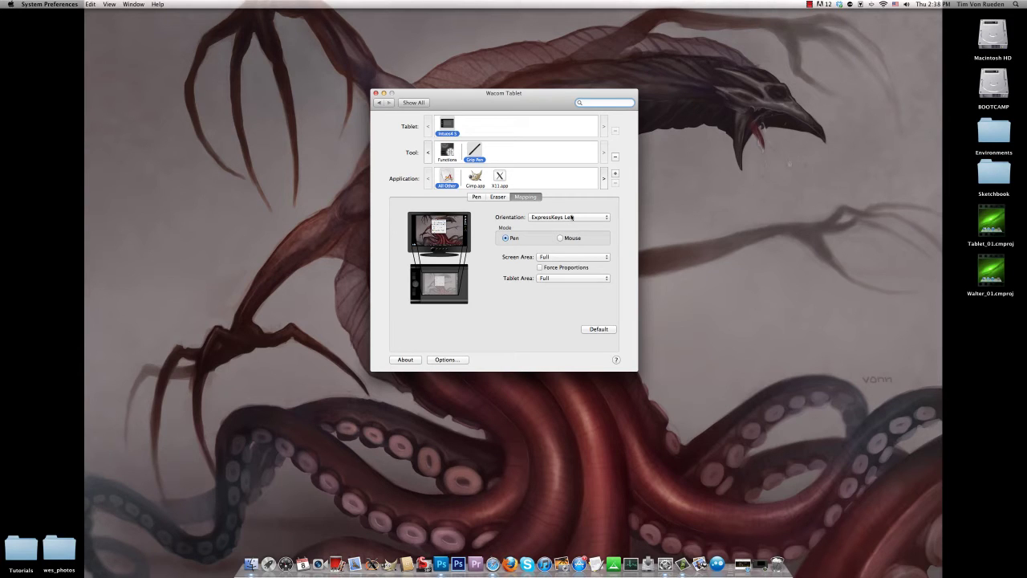
# Keep the ExpressKeys Left orientation and Full screen and tablet areas in the mapping popups.
pyautogui.click(549, 215)
pyautogui.click(552, 217)
pyautogui.click(549, 256)
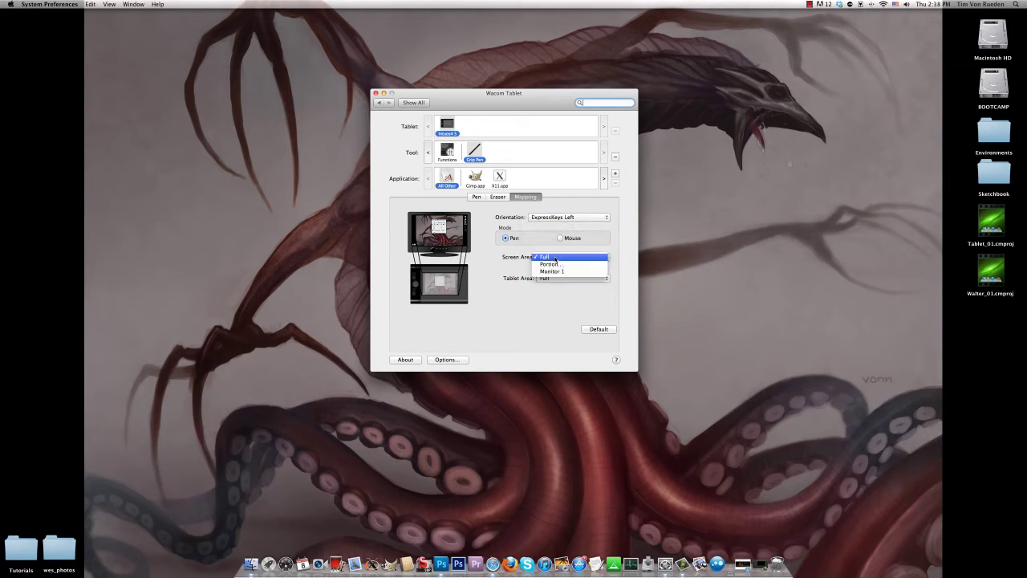
pyautogui.click(460, 259)
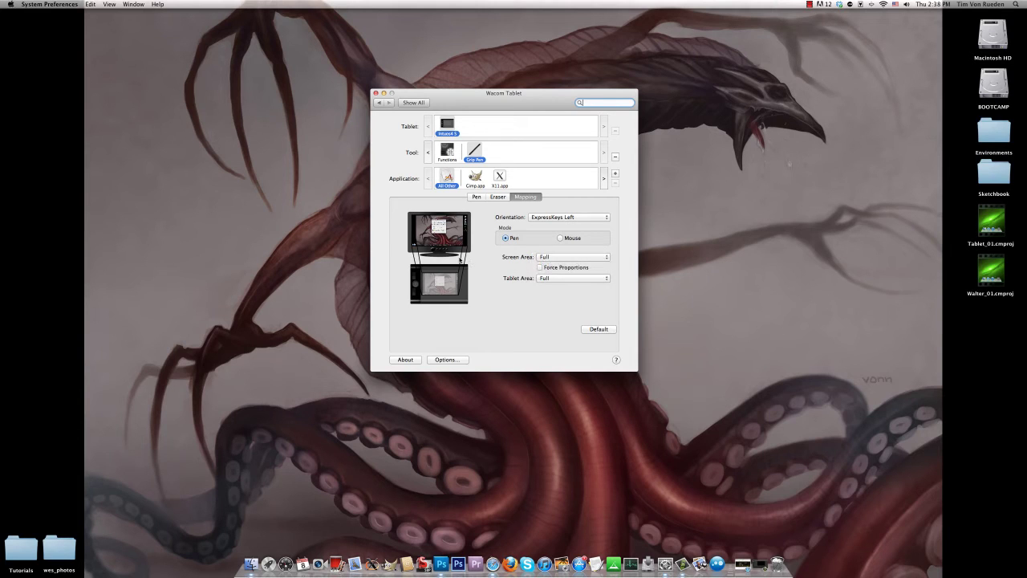
pyautogui.click(552, 257)
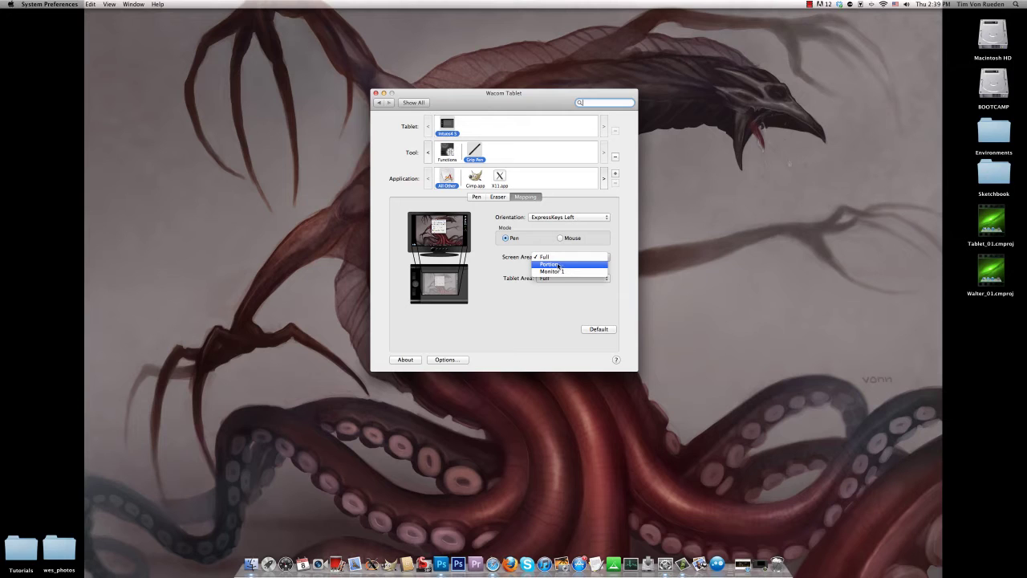
pyautogui.click(493, 287)
pyautogui.click(545, 278)
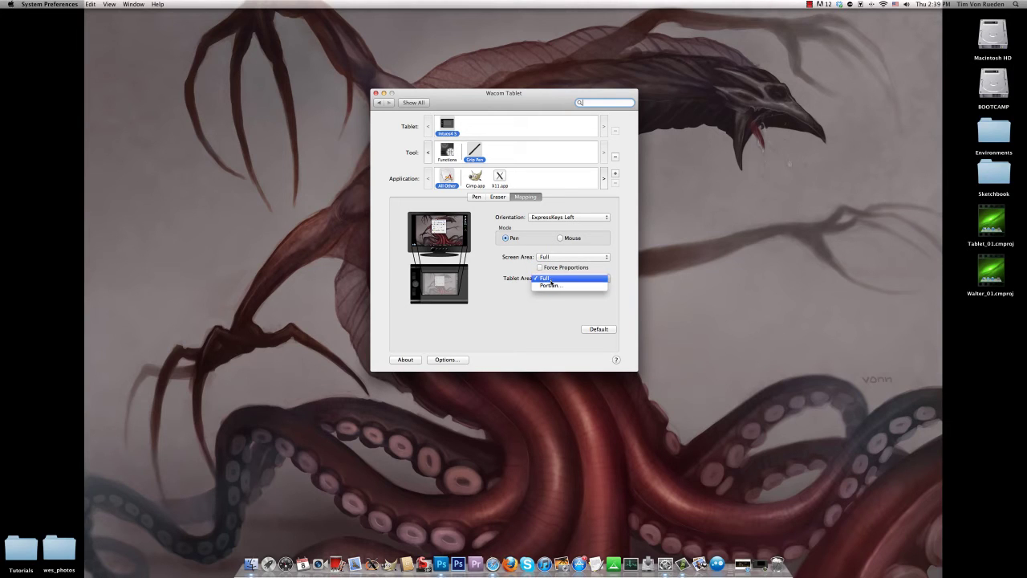
pyautogui.click(481, 278)
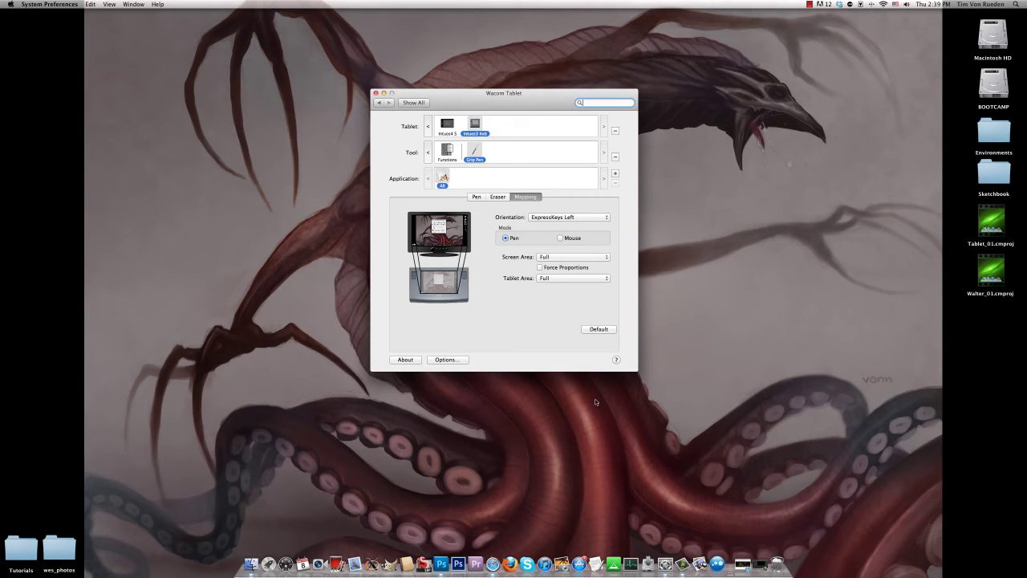
# Switch between the Intuos4 S and Intuos3 4x6 tablets, ending on the Intuos3 4x6.
pyautogui.moveTo(492, 95); pyautogui.dragTo(482, 122)
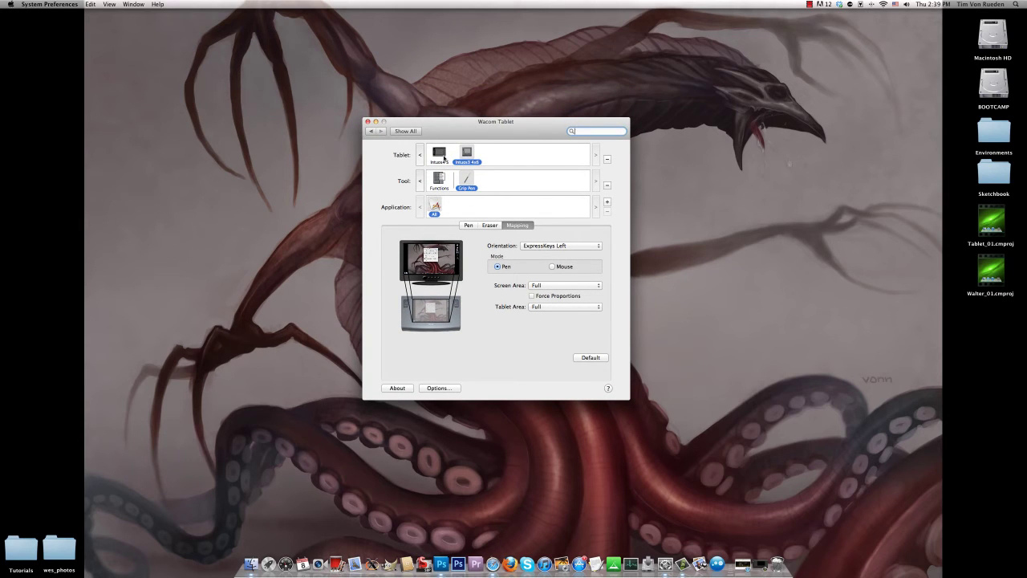
pyautogui.click(442, 156)
pyautogui.click(469, 154)
pyautogui.click(439, 155)
pyautogui.click(467, 154)
pyautogui.click(441, 156)
pyautogui.click(469, 154)
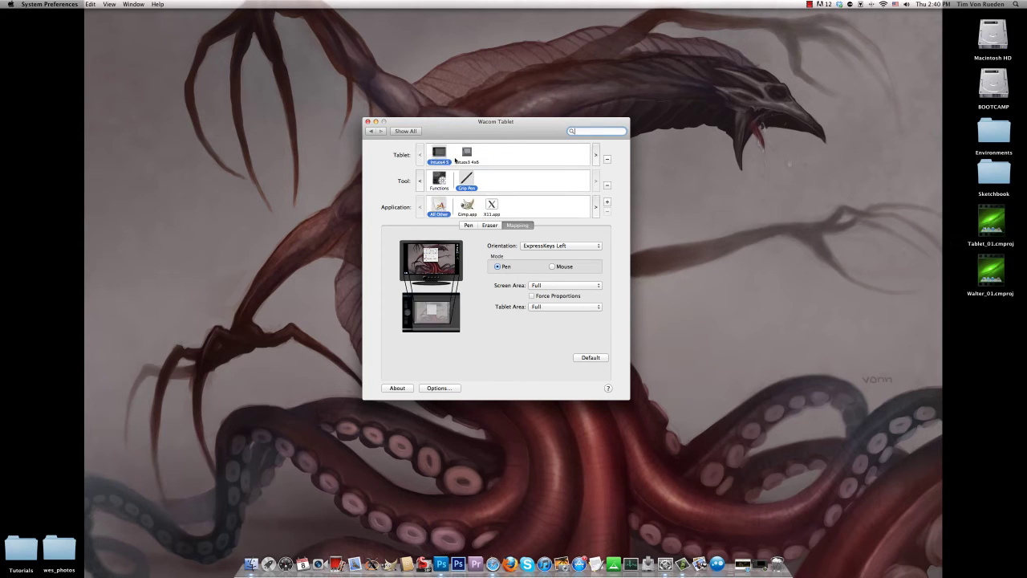
pyautogui.click(468, 154)
pyautogui.click(443, 159)
pyautogui.click(465, 157)
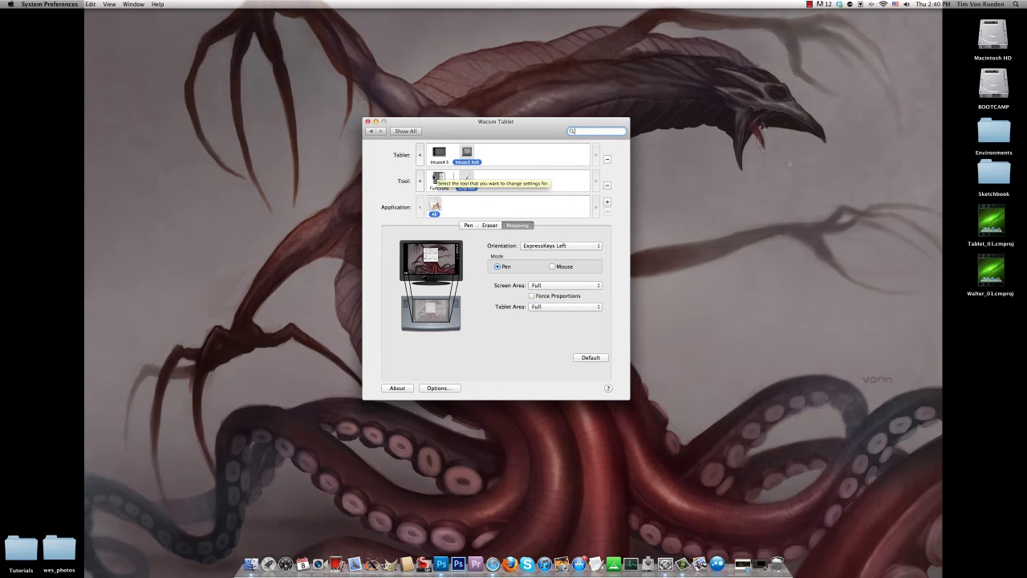
pyautogui.click(440, 156)
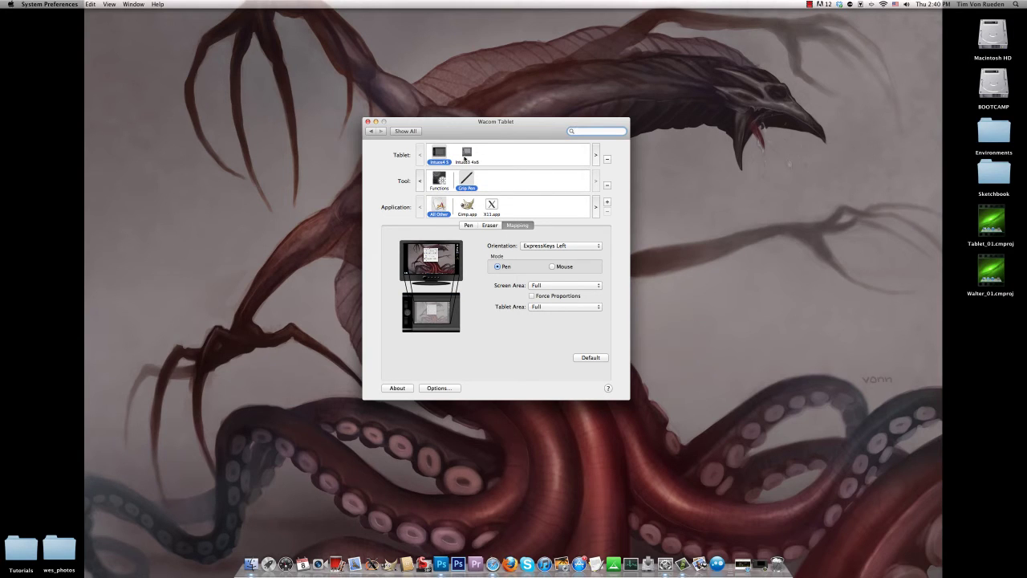
pyautogui.click(465, 156)
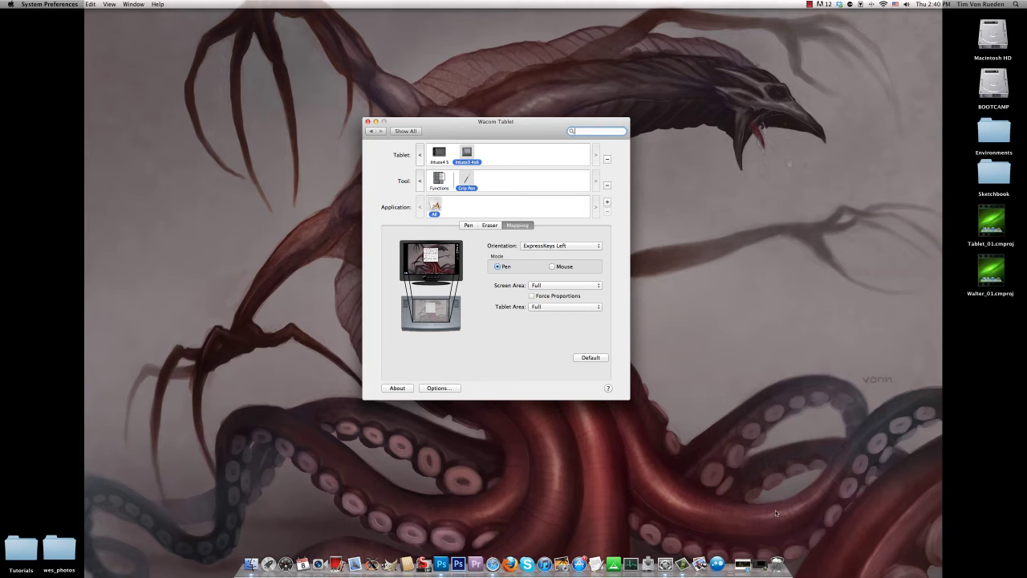
# Bring Safari forward and go to wacom.com's Support > Drivers page.
pyautogui.click(743, 564)
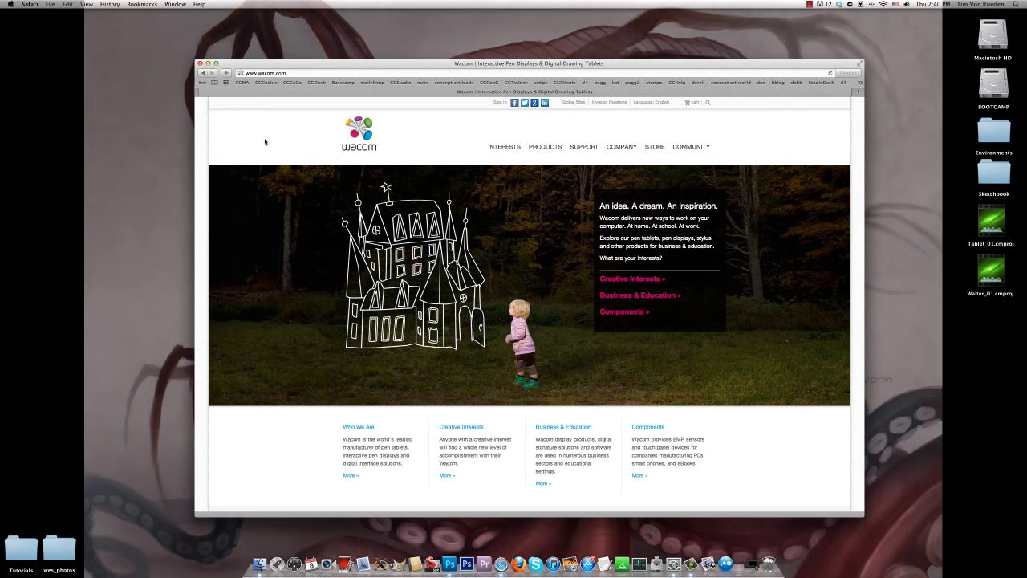
pyautogui.moveTo(579, 152)
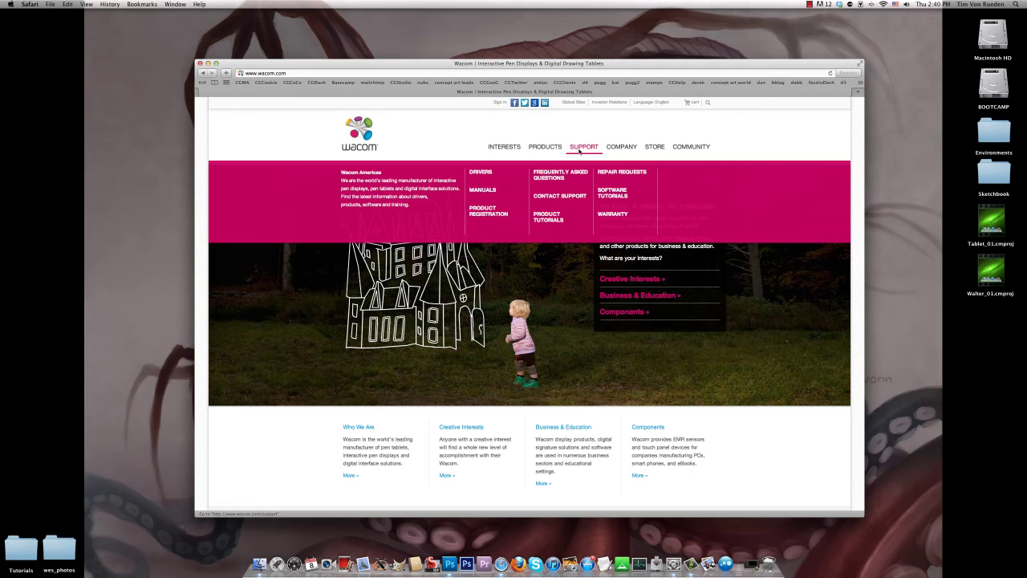
pyautogui.click(482, 174)
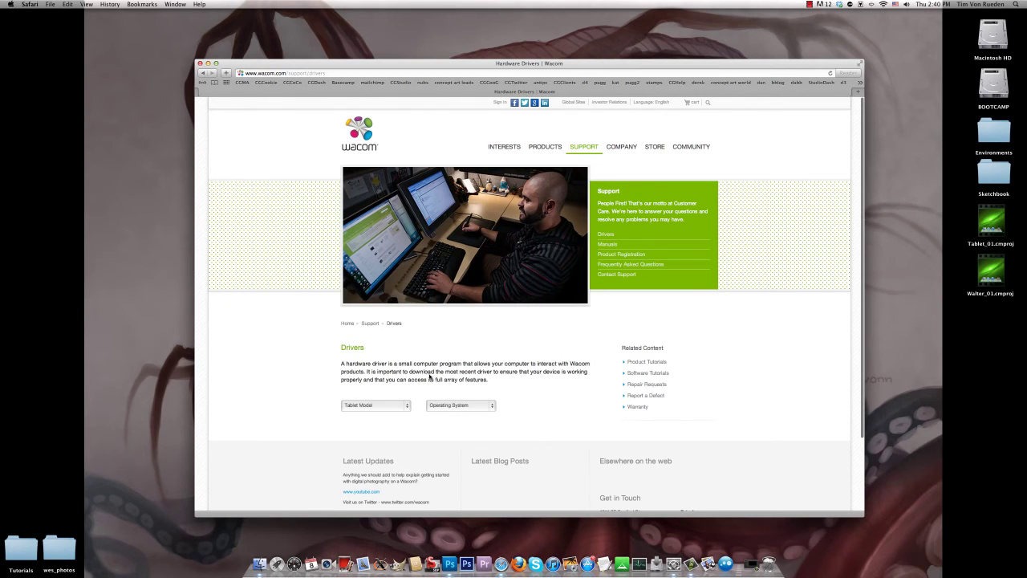
pyautogui.moveTo(388, 372); pyautogui.dragTo(408, 371)
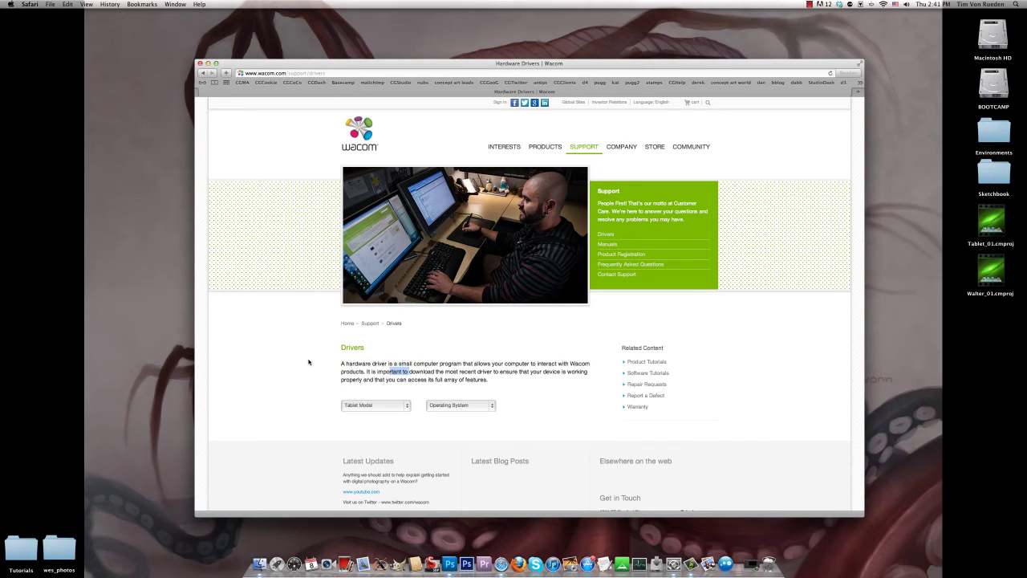
# Choose Intuos3 as the tablet model on the drivers page.
pyautogui.rightClick(324, 379)
pyautogui.rightClick(288, 379)
pyautogui.click(379, 384)
pyautogui.click(376, 405)
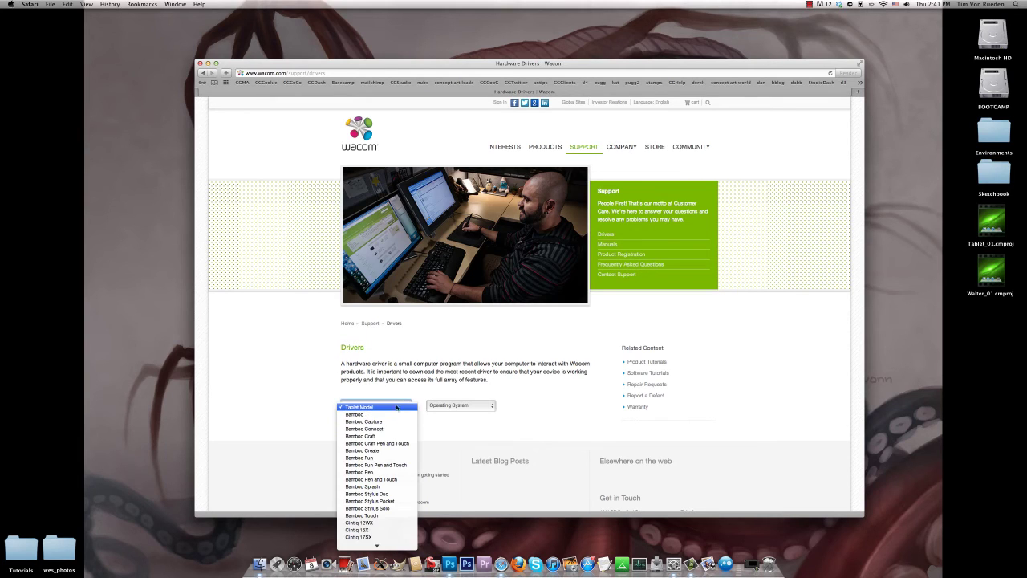
pyautogui.scroll(-6, 377, 536)
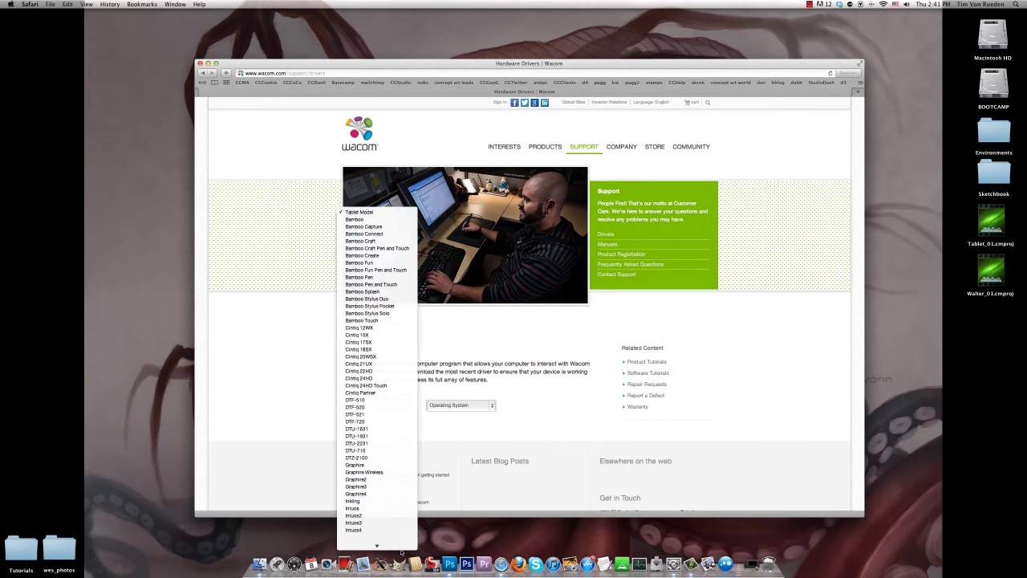
pyautogui.click(386, 502)
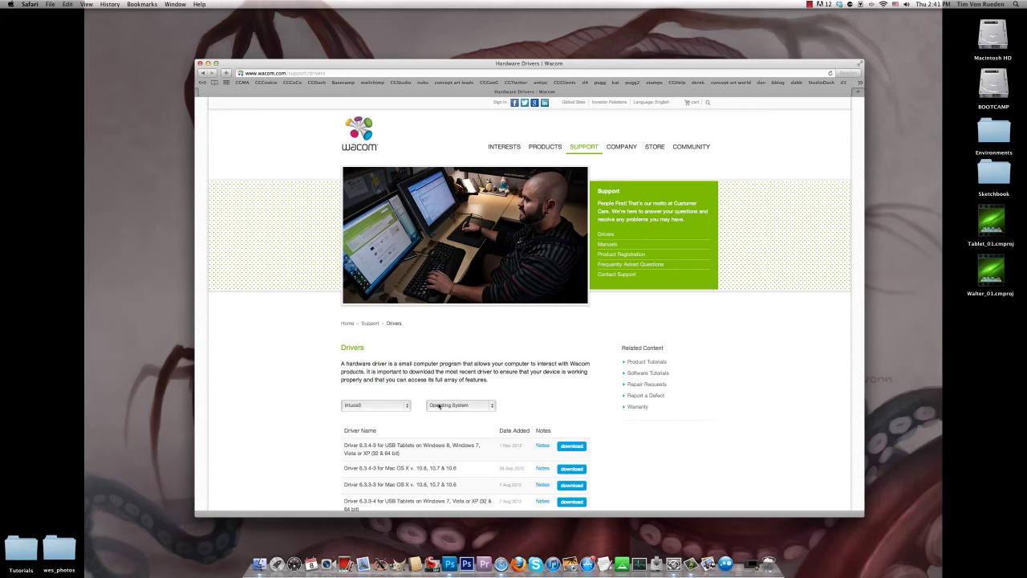
# Filter to Mac OS X drivers, review the list, and move the browser aside.
pyautogui.click(487, 407)
pyautogui.click(484, 411)
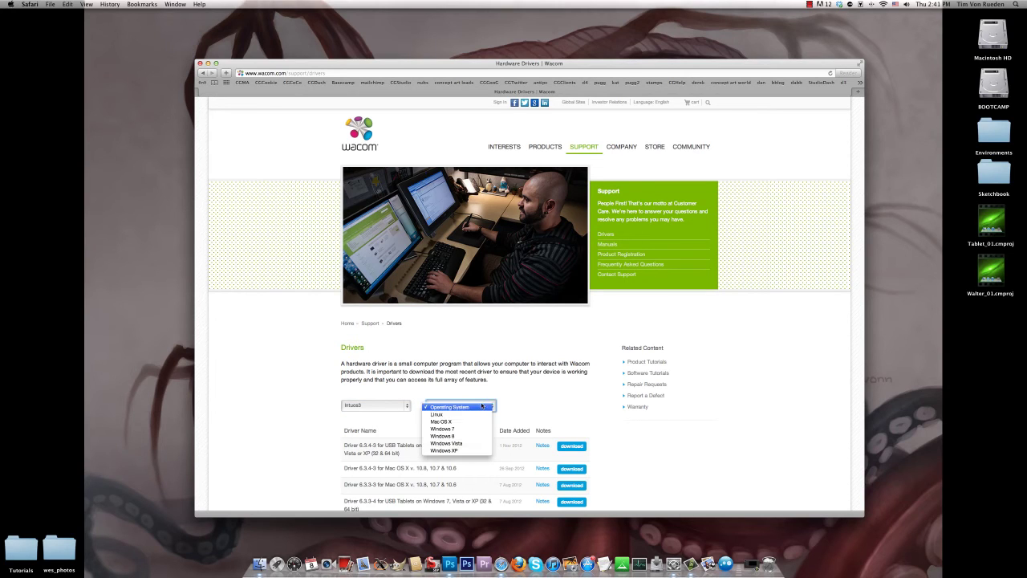
pyautogui.click(460, 423)
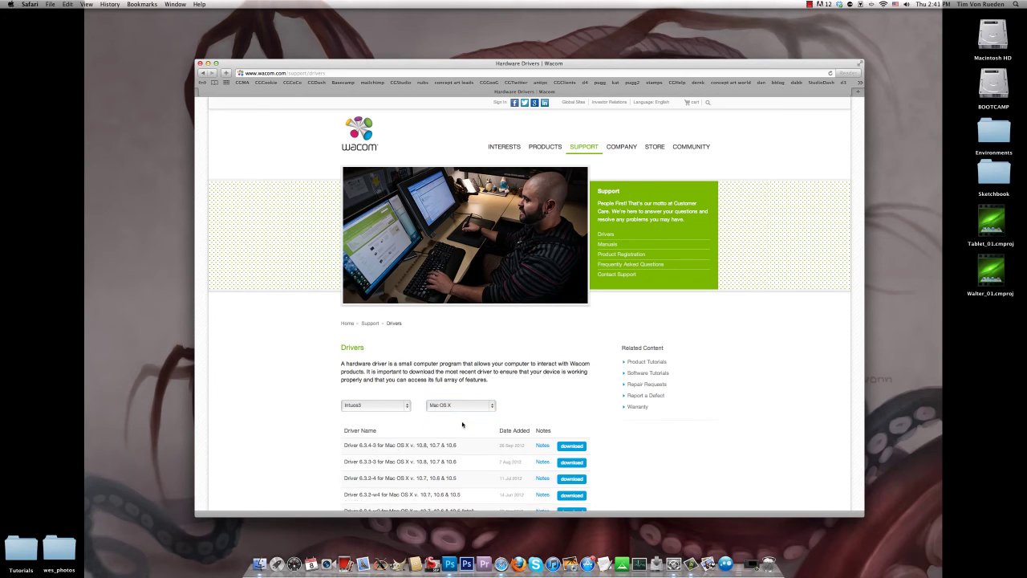
pyautogui.scroll(-3, 663, 331)
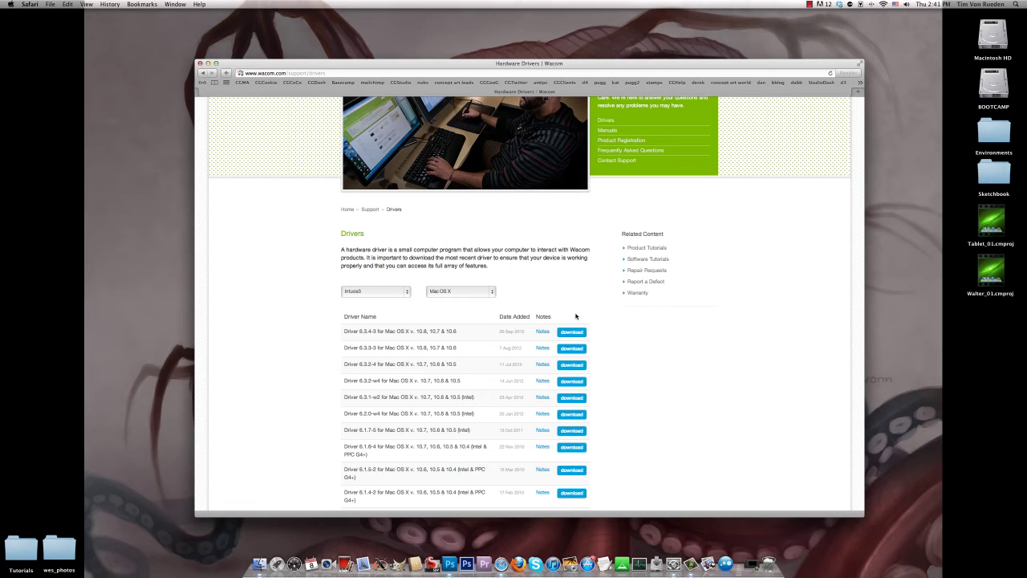
pyautogui.moveTo(326, 62); pyautogui.dragTo(659, 86)
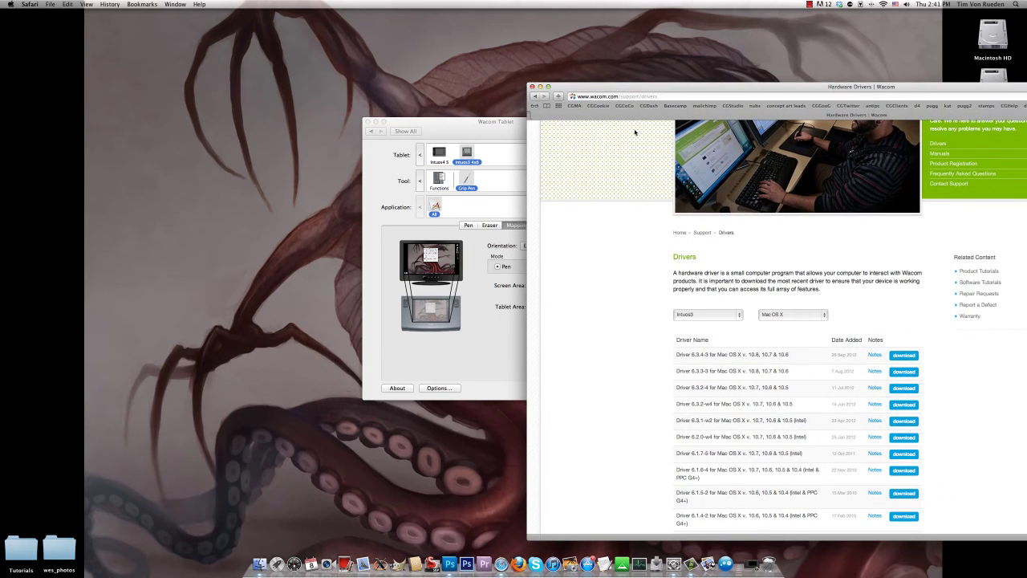
pyautogui.moveTo(526, 83); pyautogui.dragTo(483, 71)
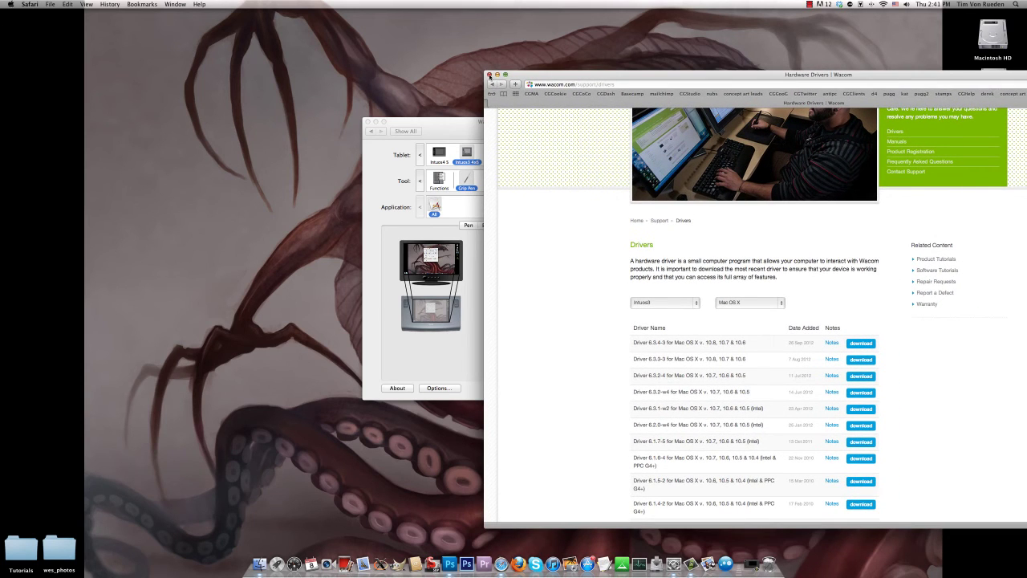
# Close Safari, centre the preferences, and compare both tablets' pen settings, ending on Intuos3 4x6.
pyautogui.click(490, 75)
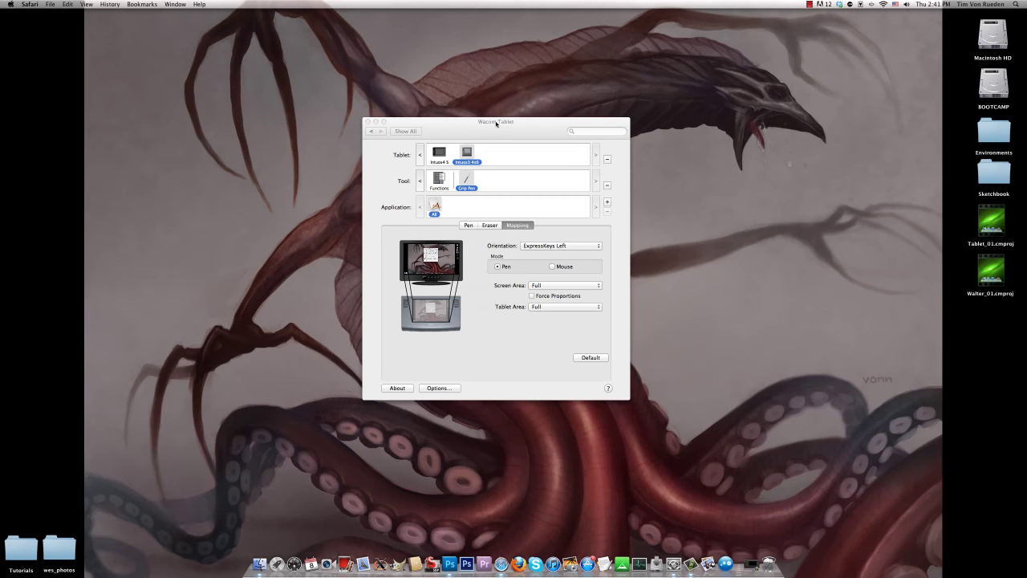
pyautogui.moveTo(530, 134); pyautogui.dragTo(497, 165)
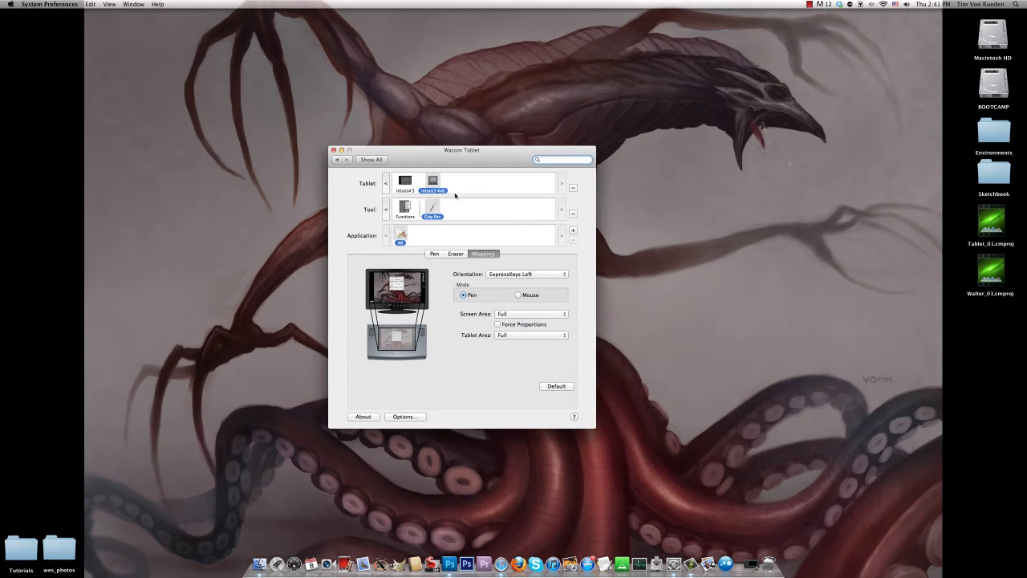
pyautogui.click(441, 254)
pyautogui.click(482, 255)
pyautogui.click(447, 253)
pyautogui.click(434, 254)
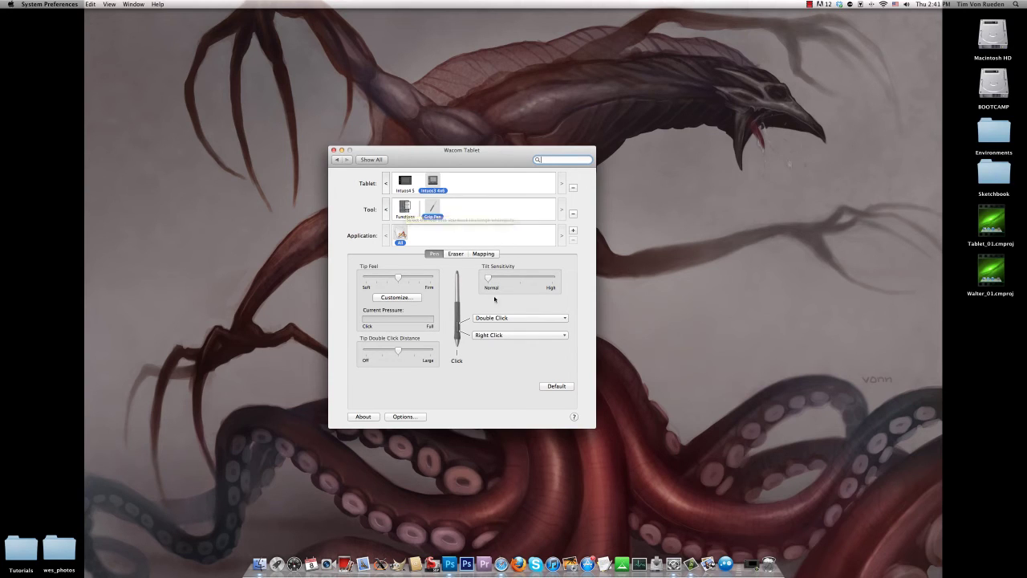
pyautogui.click(404, 182)
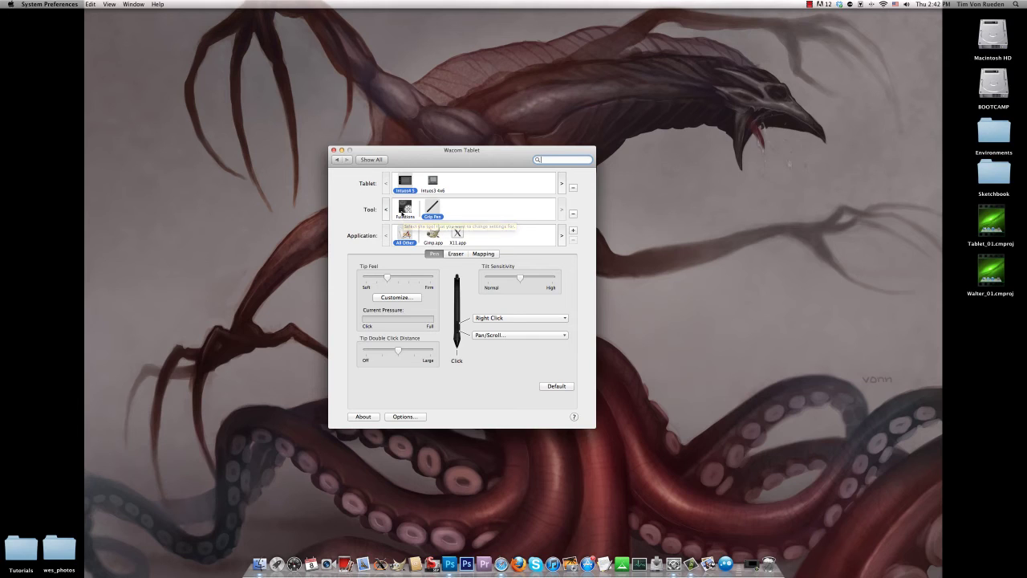
pyautogui.click(408, 210)
pyautogui.click(432, 180)
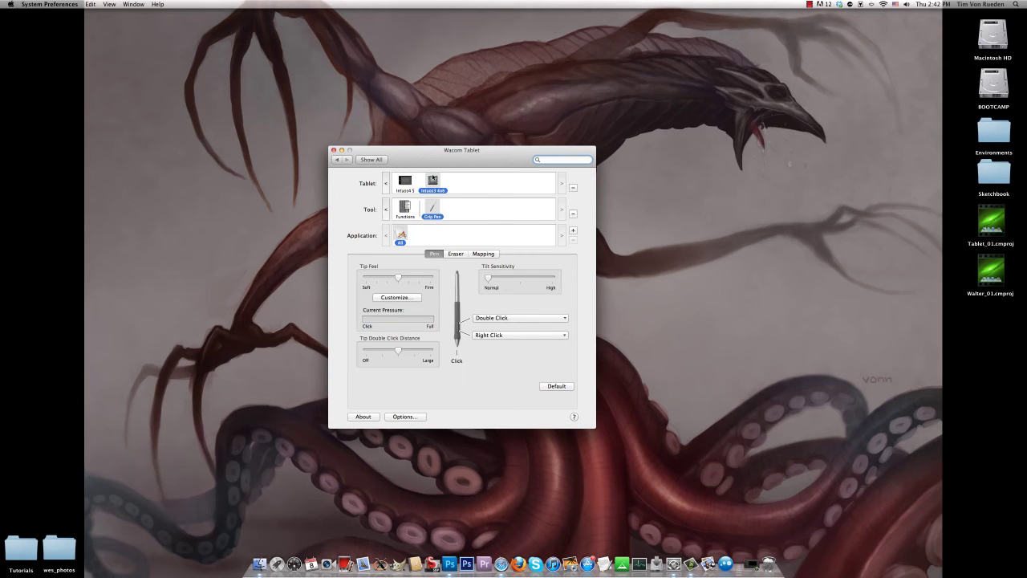
# Assign the first Intuos3 ExpressKey a ⌘Z Keystroke named 'undo', leaving the second key unchanged.
pyautogui.click(403, 210)
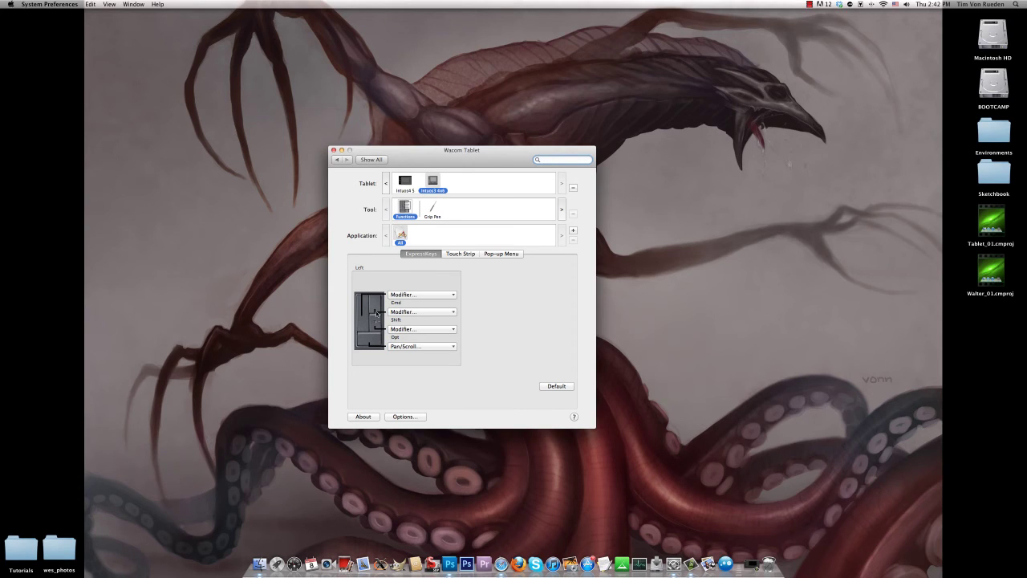
pyautogui.click(402, 295)
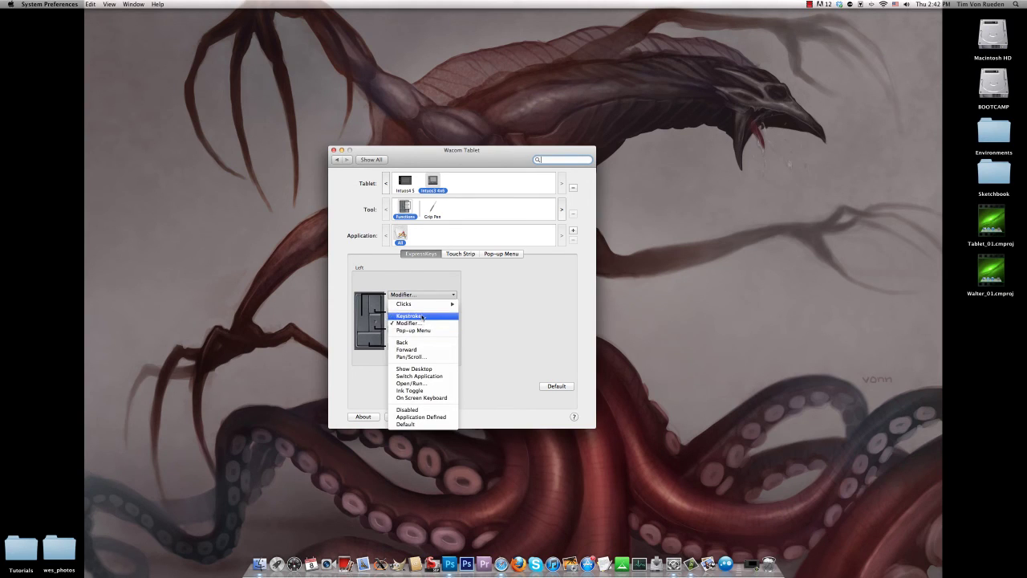
pyautogui.click(422, 318)
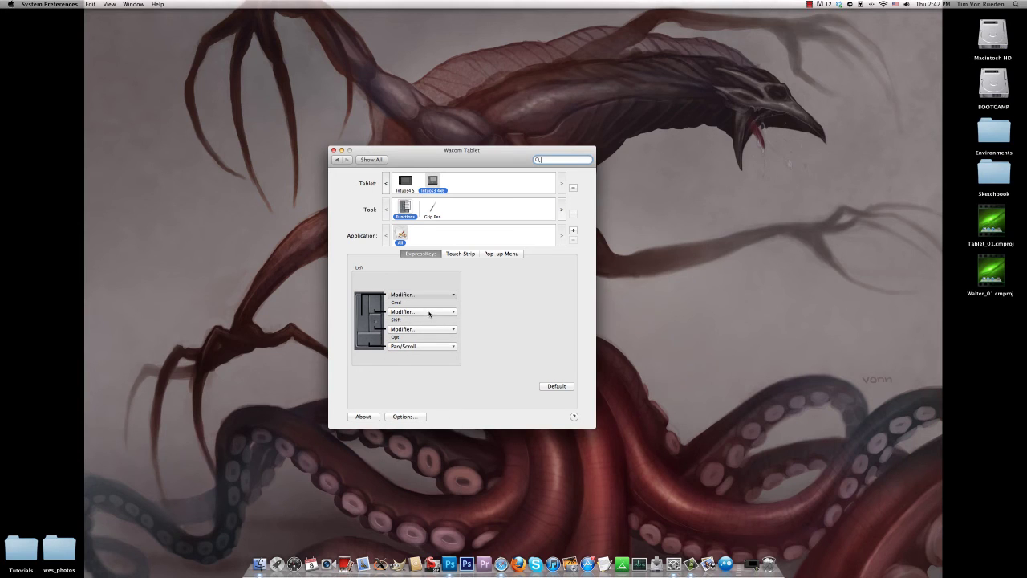
pyautogui.press('super+z')
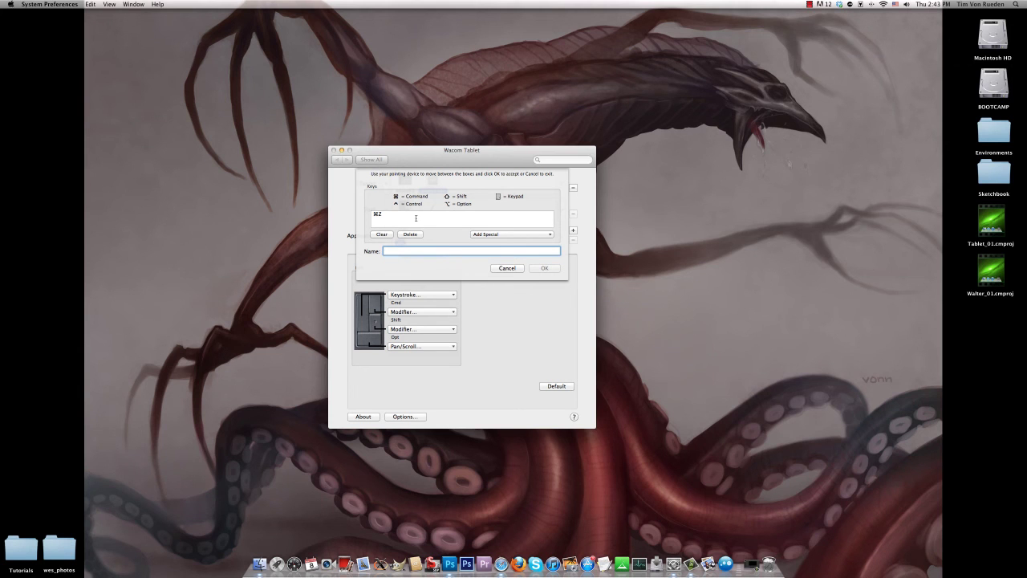
pyautogui.write('undo')
pyautogui.click(545, 268)
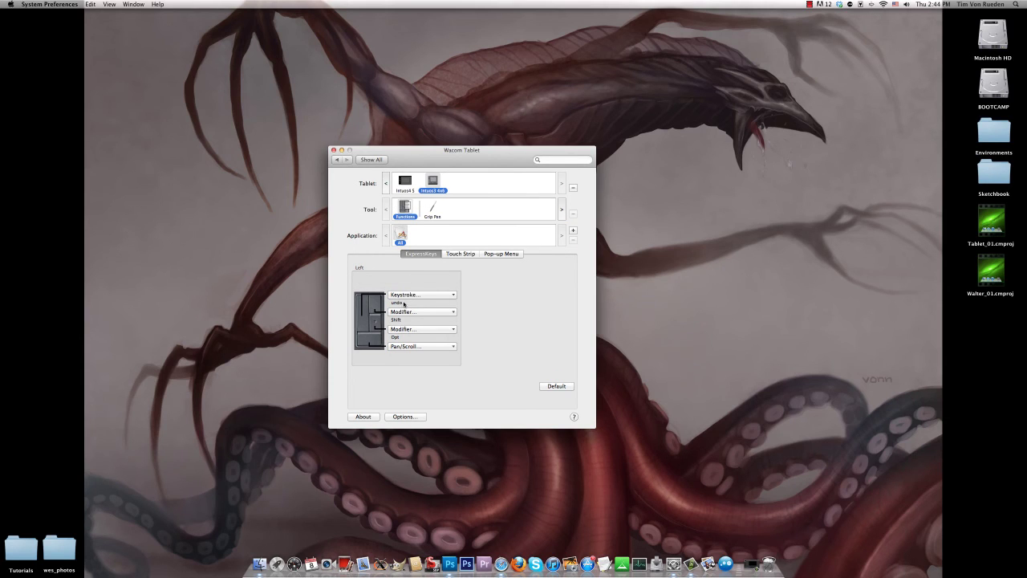
pyautogui.click(426, 313)
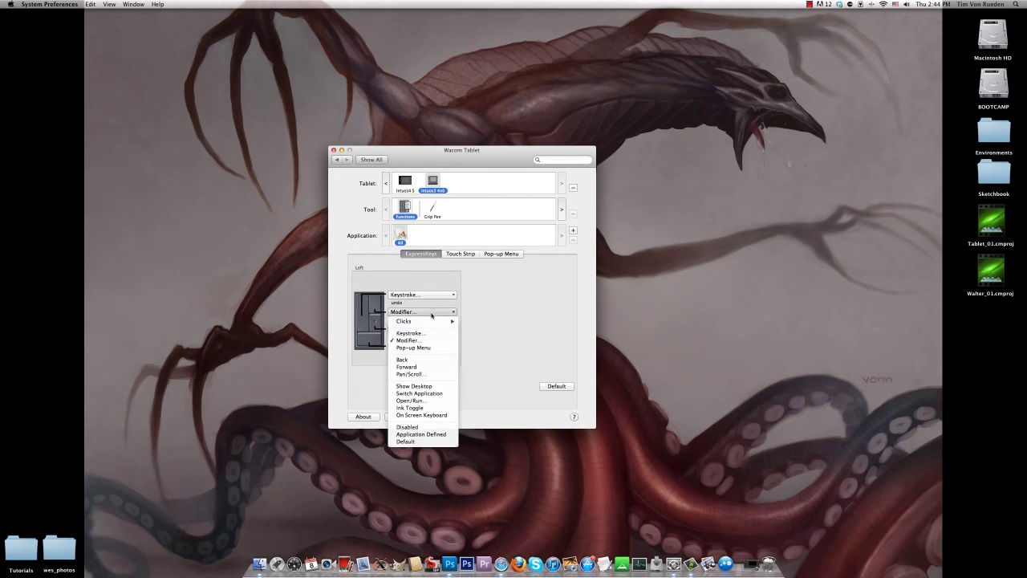
pyautogui.click(503, 329)
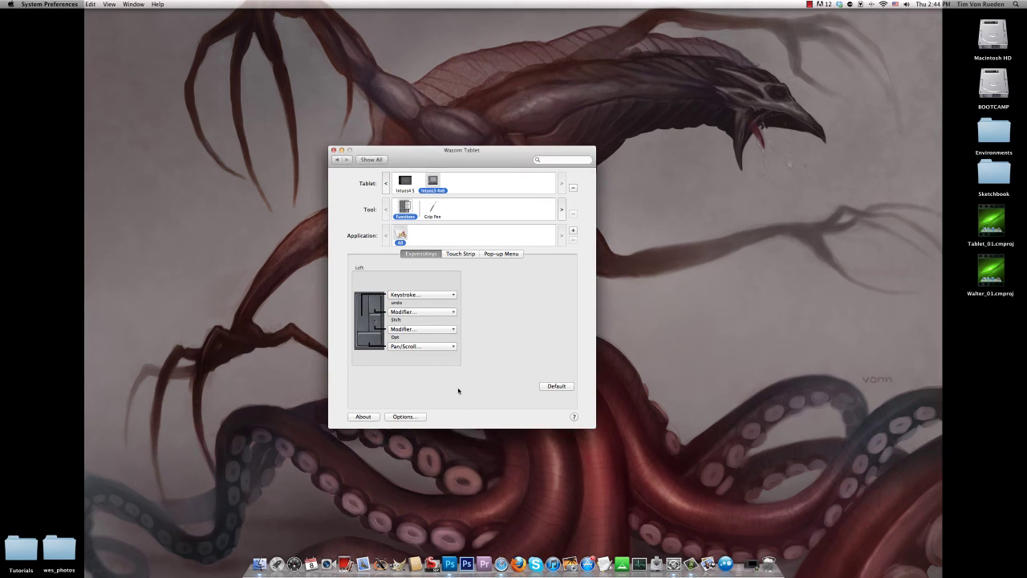
pyautogui.click(447, 312)
pyautogui.click(509, 323)
pyautogui.click(461, 255)
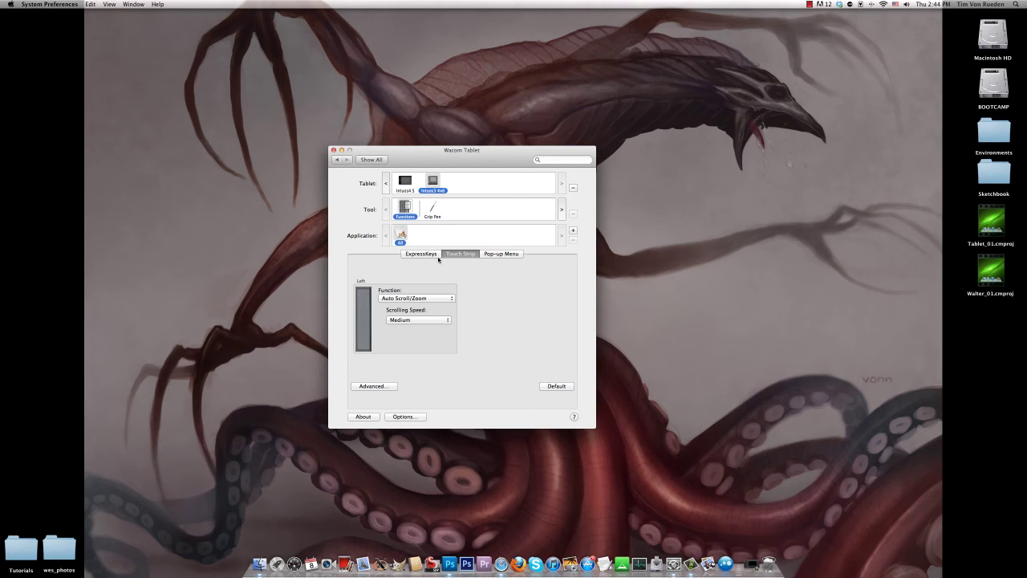
pyautogui.click(315, 324)
pyautogui.click(427, 300)
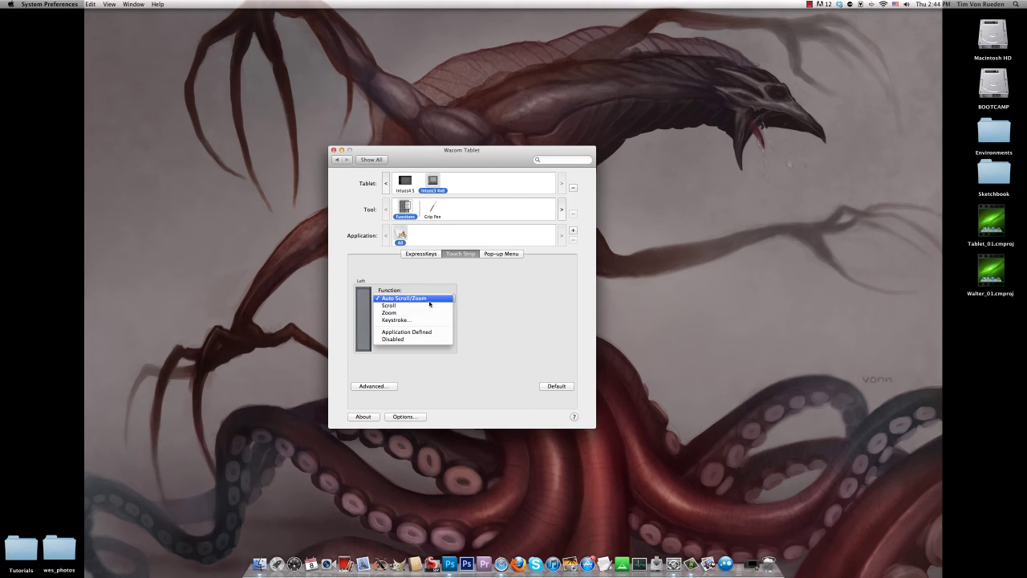
pyautogui.click(477, 317)
pyautogui.click(451, 321)
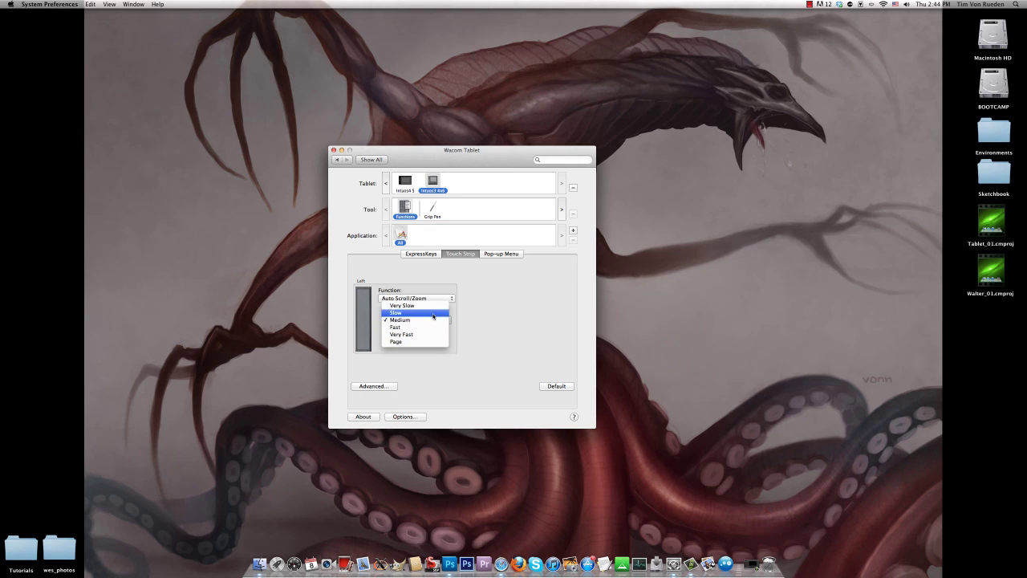
pyautogui.click(429, 336)
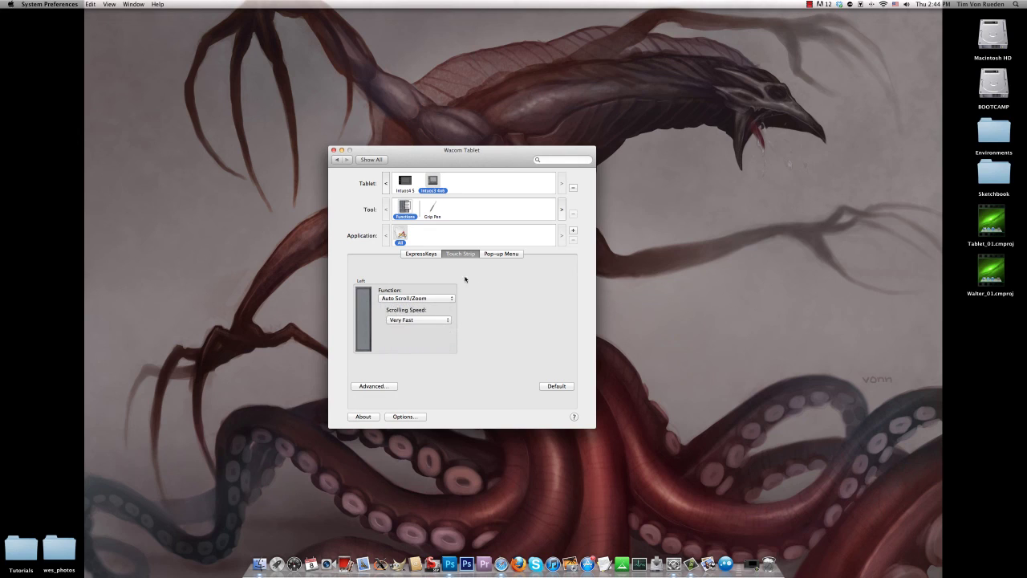
pyautogui.click(430, 319)
pyautogui.click(425, 304)
pyautogui.click(505, 253)
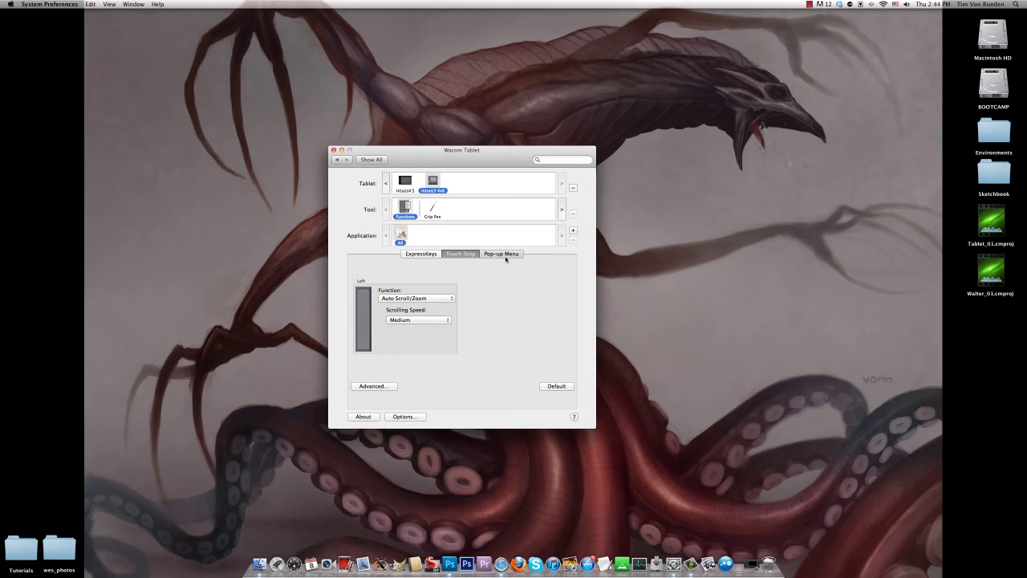
pyautogui.click(454, 255)
pyautogui.click(428, 255)
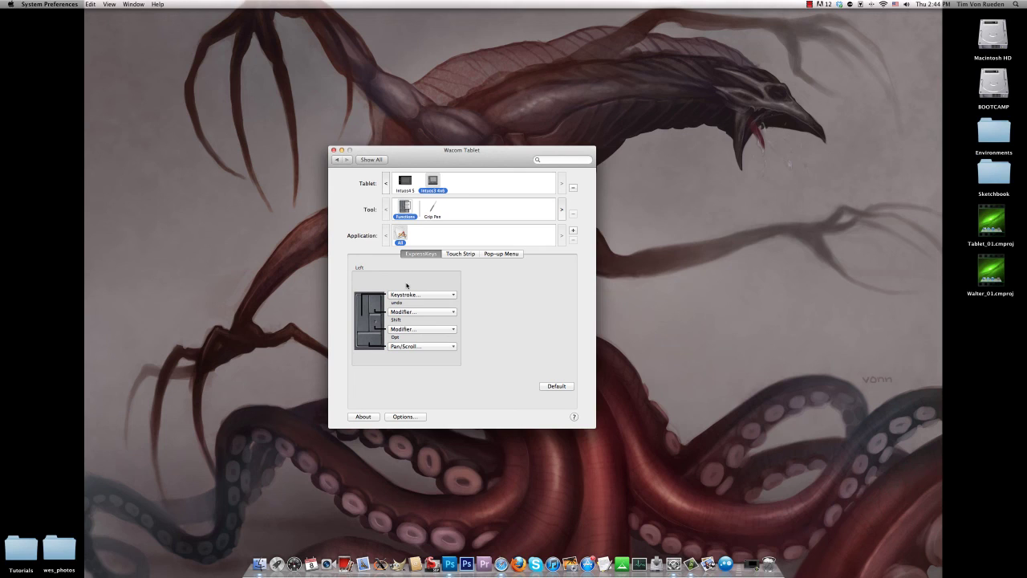
# Show the Grip Pen settings, glancing at the Intuos4 S before returning to Intuos3 4x6.
pyautogui.click(434, 209)
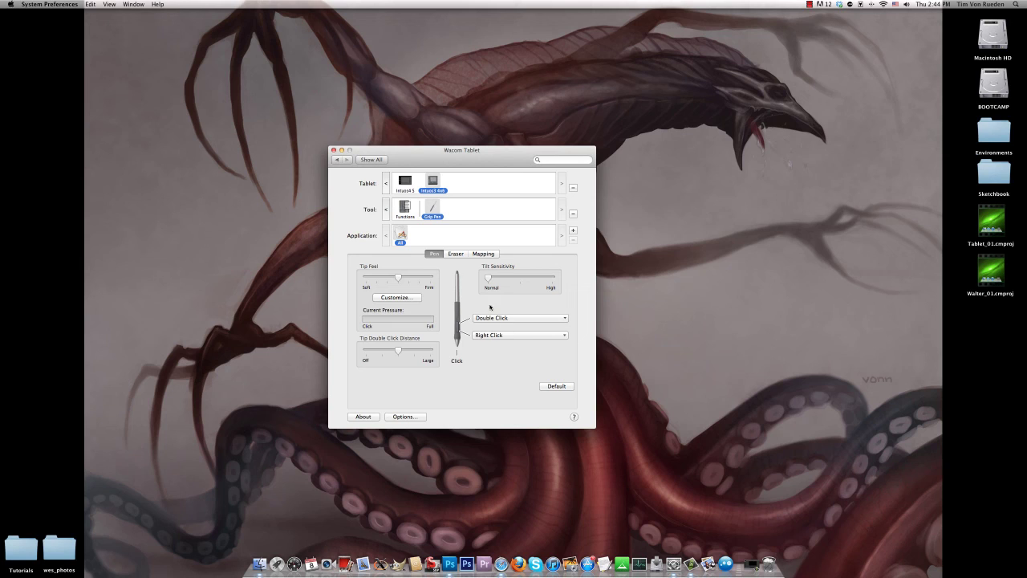
pyautogui.click(406, 186)
pyautogui.click(433, 207)
pyautogui.click(433, 182)
# Set the upper pen button to Right Click and the lower to Pan/Scroll near Fast speed.
pyautogui.click(503, 320)
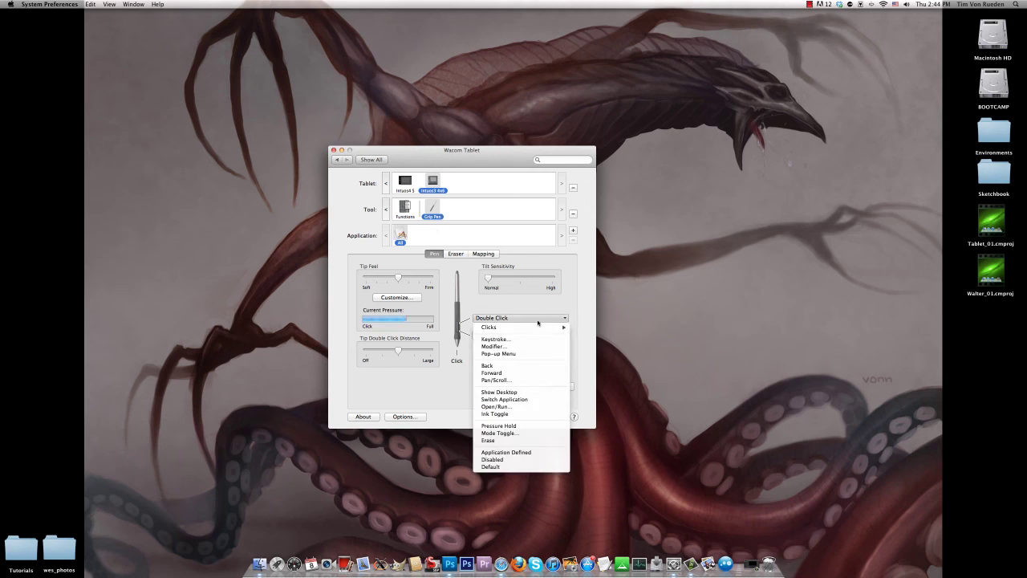
pyautogui.moveTo(552, 329)
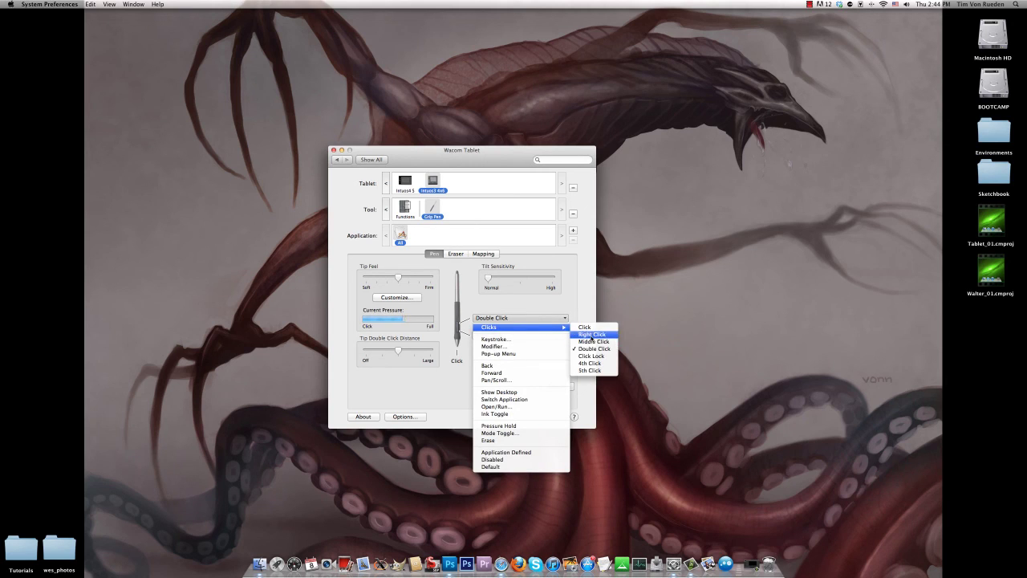
pyautogui.click(591, 334)
pyautogui.click(497, 335)
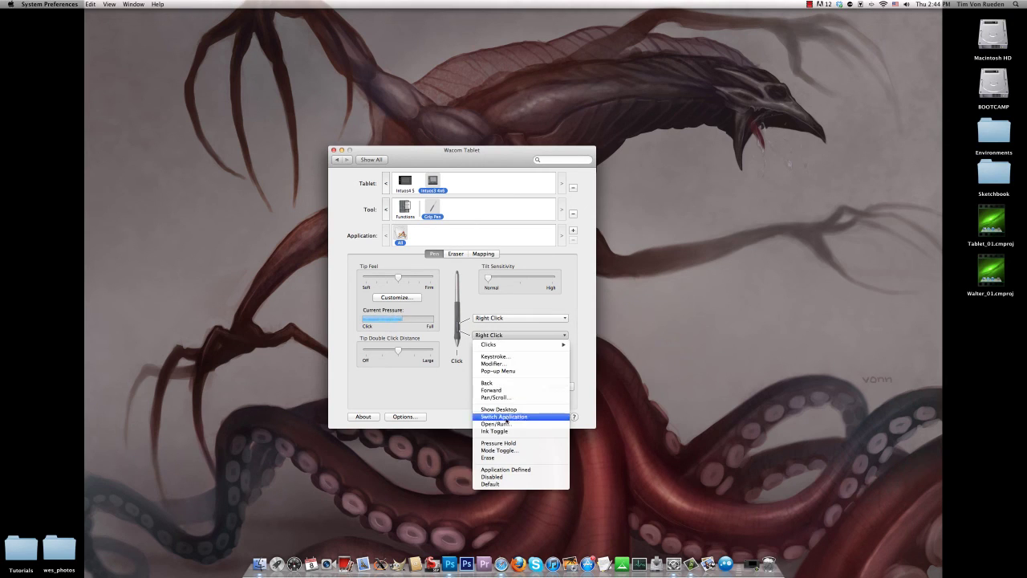
pyautogui.click(495, 397)
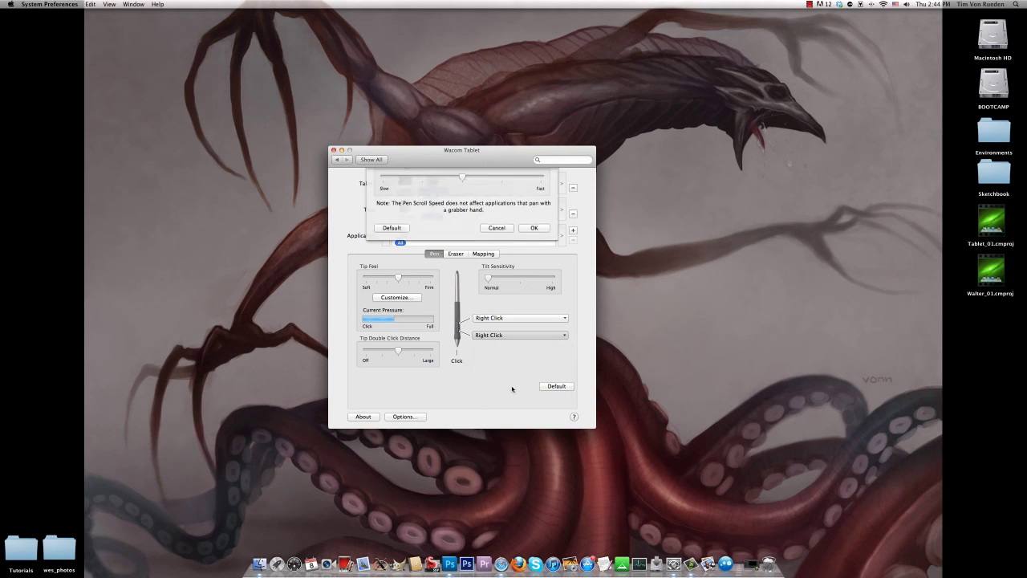
pyautogui.moveTo(465, 194); pyautogui.dragTo(542, 195)
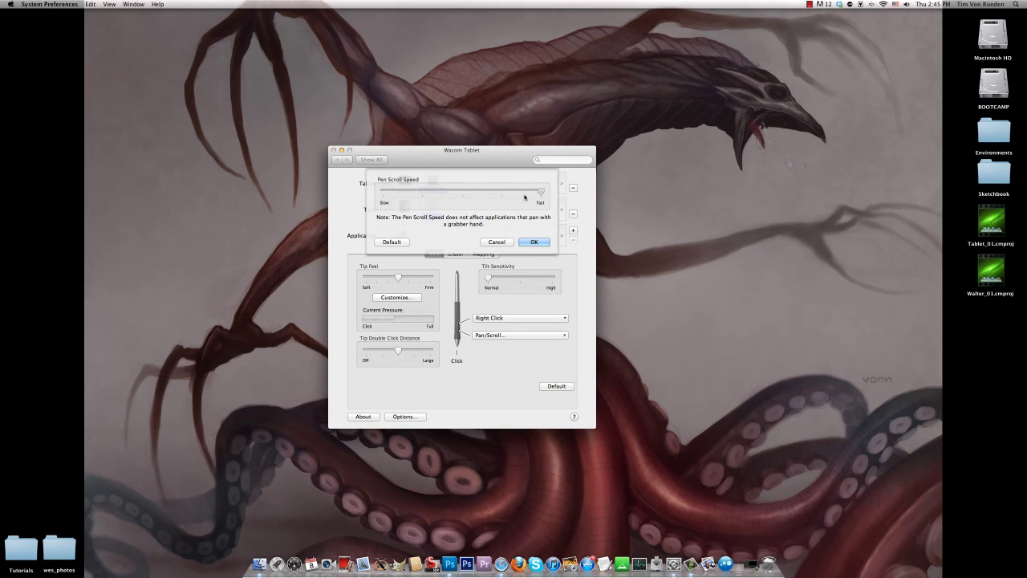
pyautogui.click(533, 241)
pyautogui.click(498, 397)
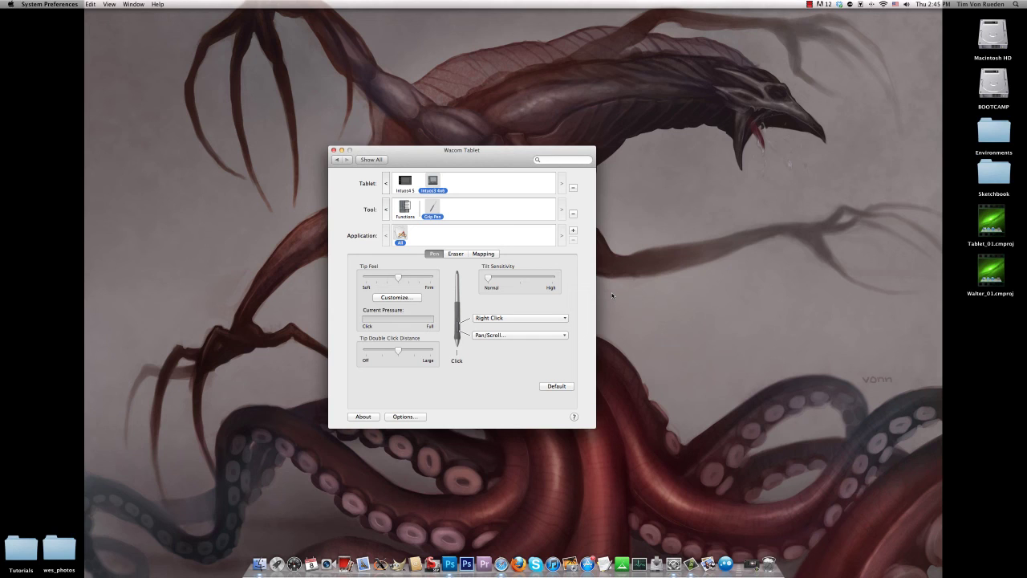
pyautogui.moveTo(505, 164)
pyautogui.mouseDown()
pyautogui.moveTo(415, 174)
pyautogui.moveTo(510, 170)
pyautogui.mouseUp()
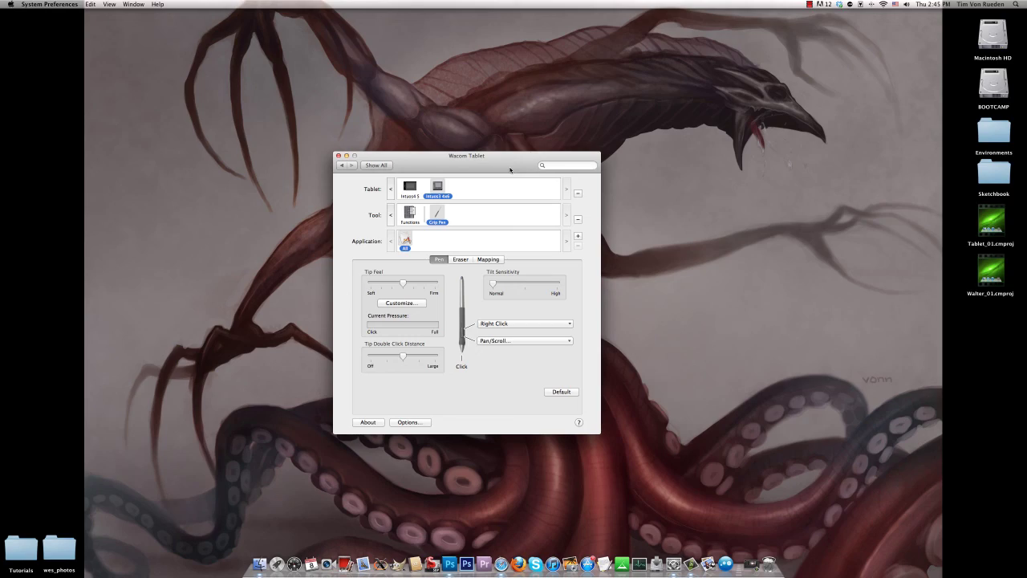
pyautogui.moveTo(415, 166); pyautogui.dragTo(417, 149)
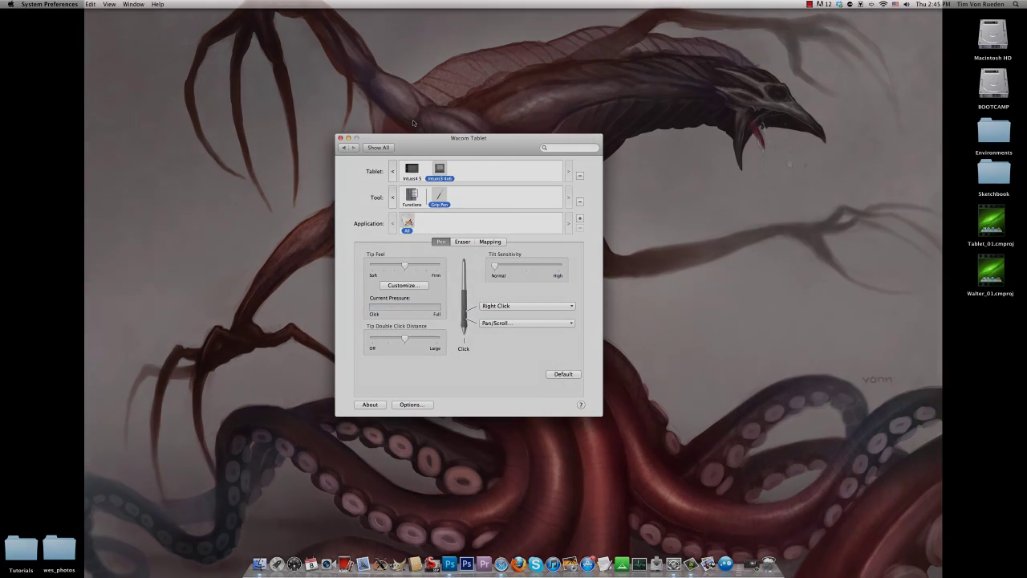